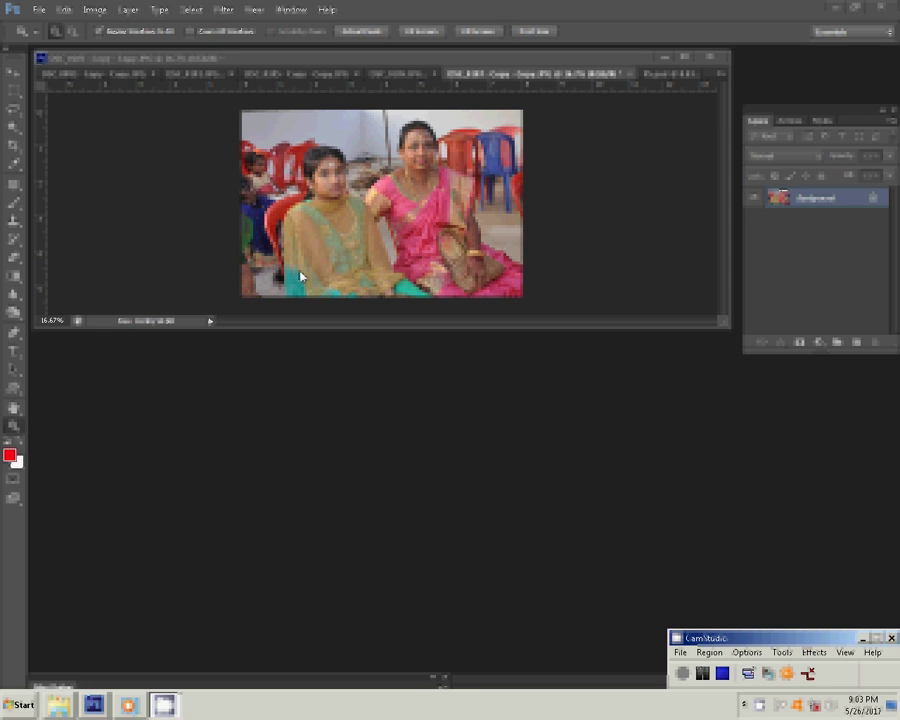
Cut the entire two-women photo and close its document without saving.
click(190, 10)
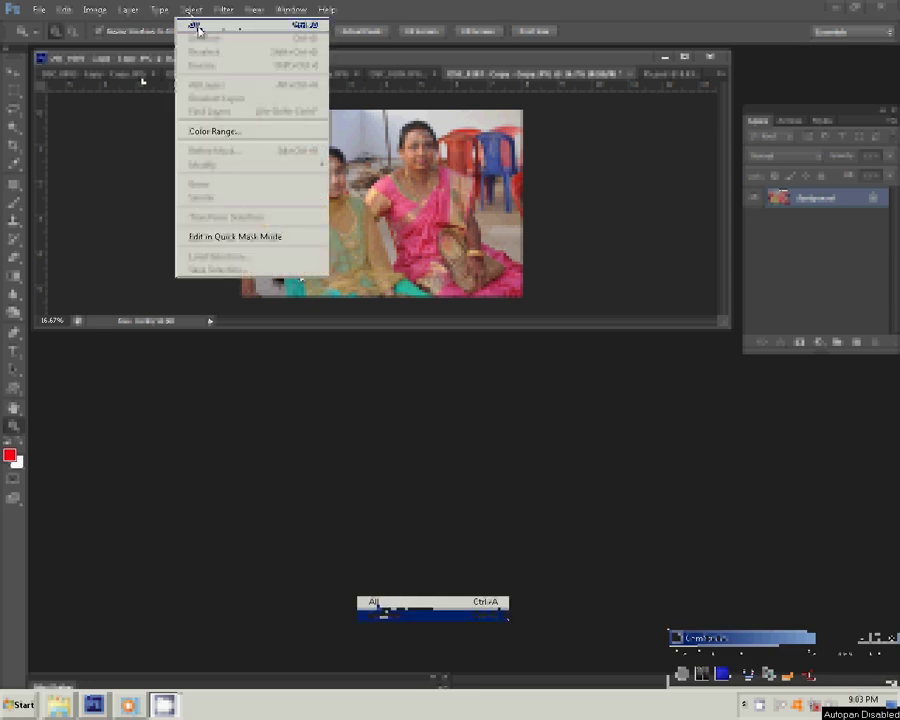
click(196, 27)
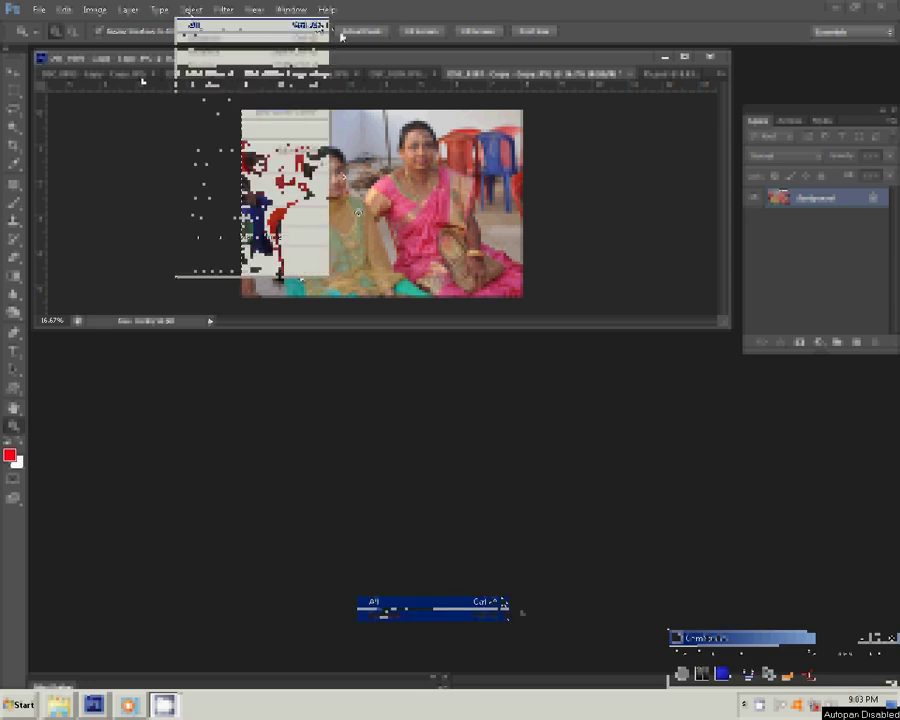
click(63, 10)
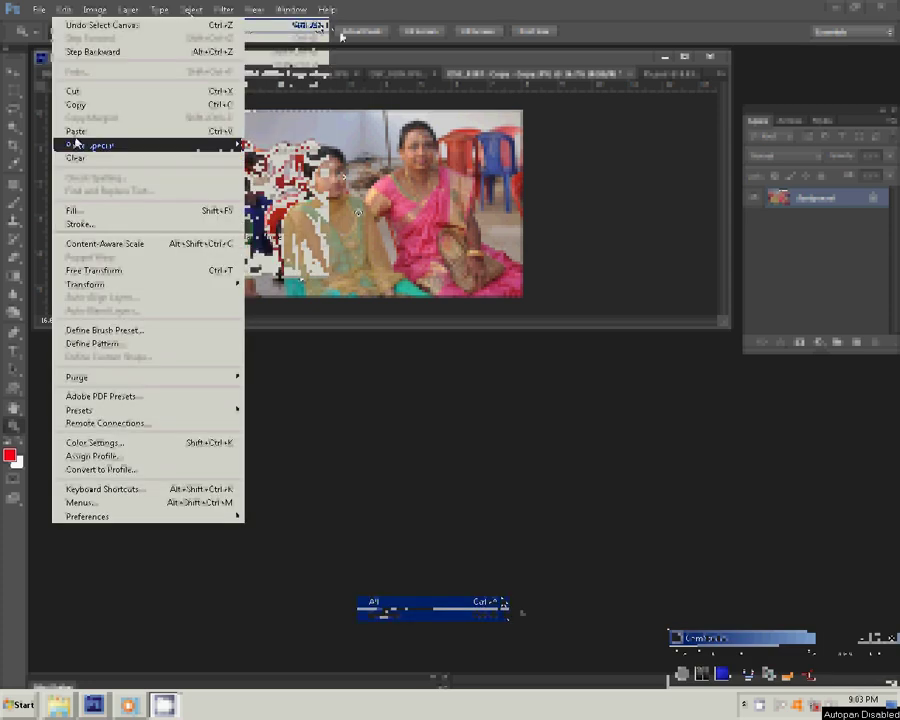
click(73, 92)
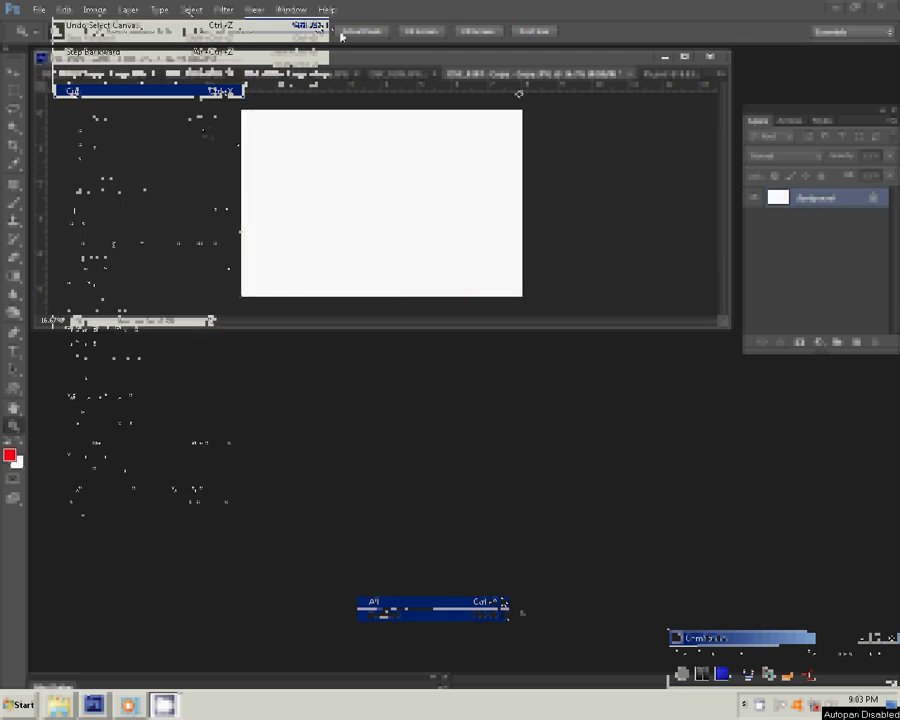
key(ctrl+w)
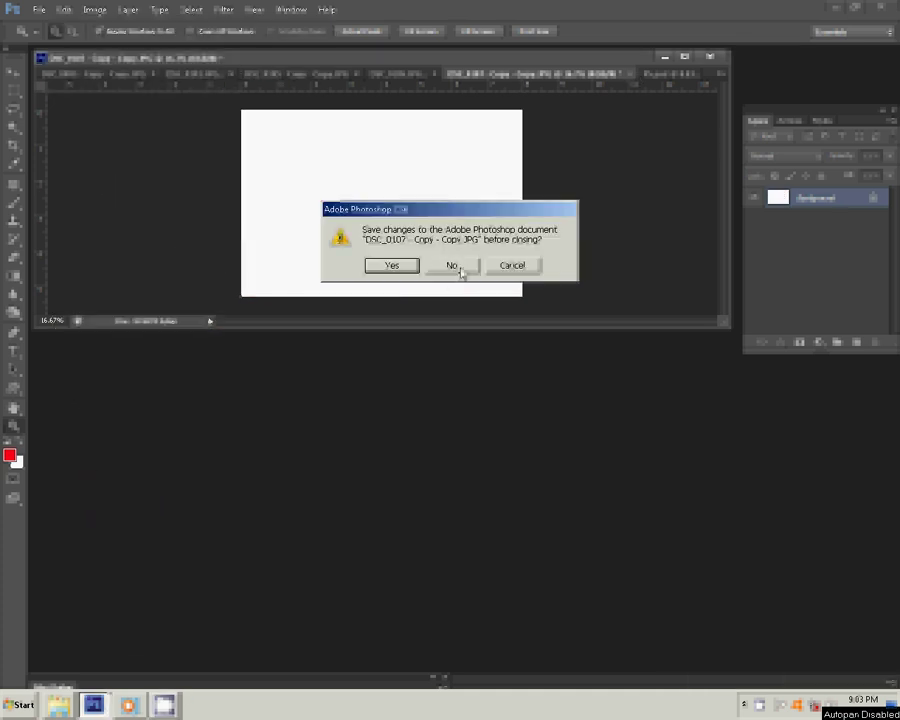
click(460, 268)
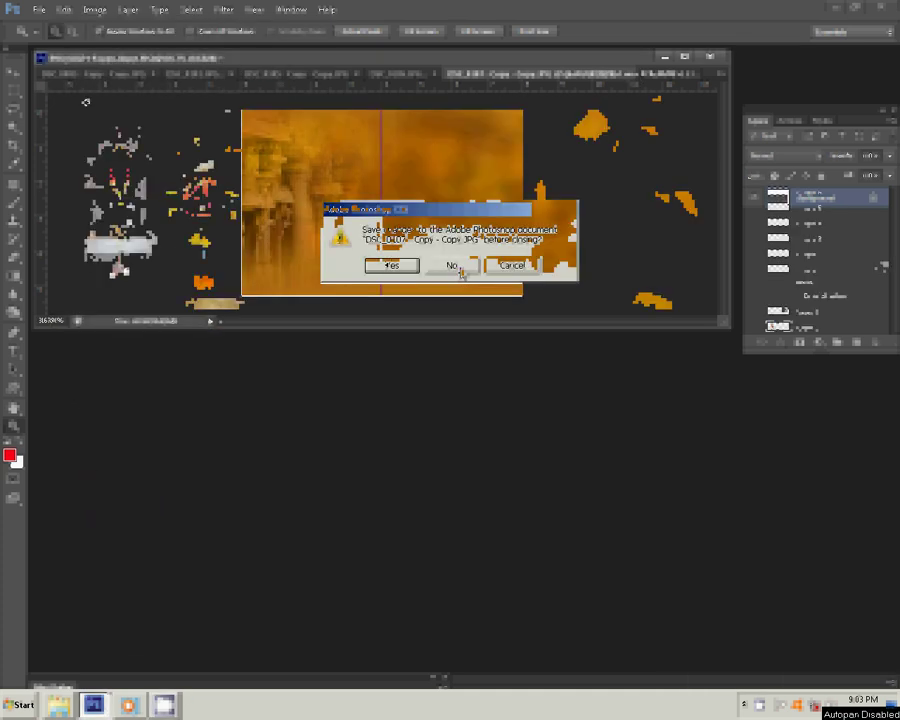
Paste the two-women photo into the orange album spread as a new layer.
click(63, 10)
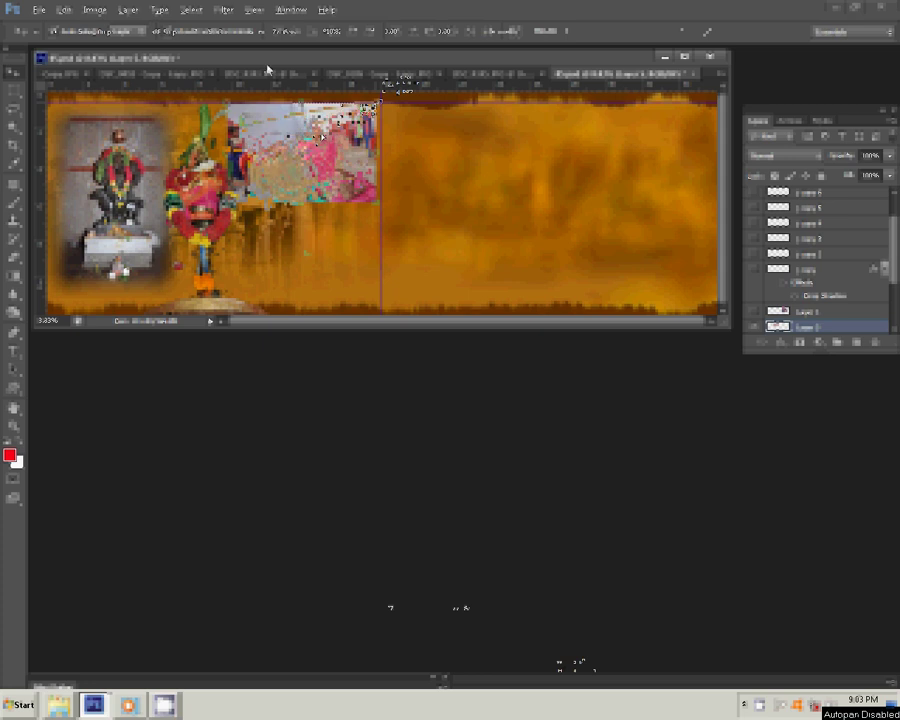
key(Return)
key(ctrl+shift+Tab)
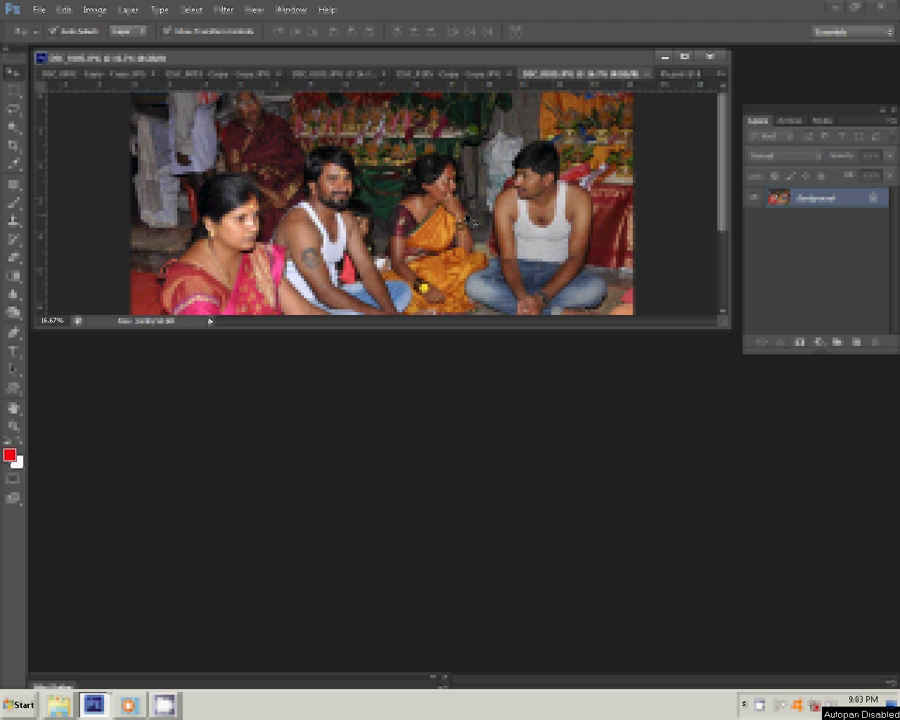
Resize the four-people floor photo to an 8-inch document width and close it.
key(ctrl+alt+i)
key(Tab)
key(Tab)
text(8)
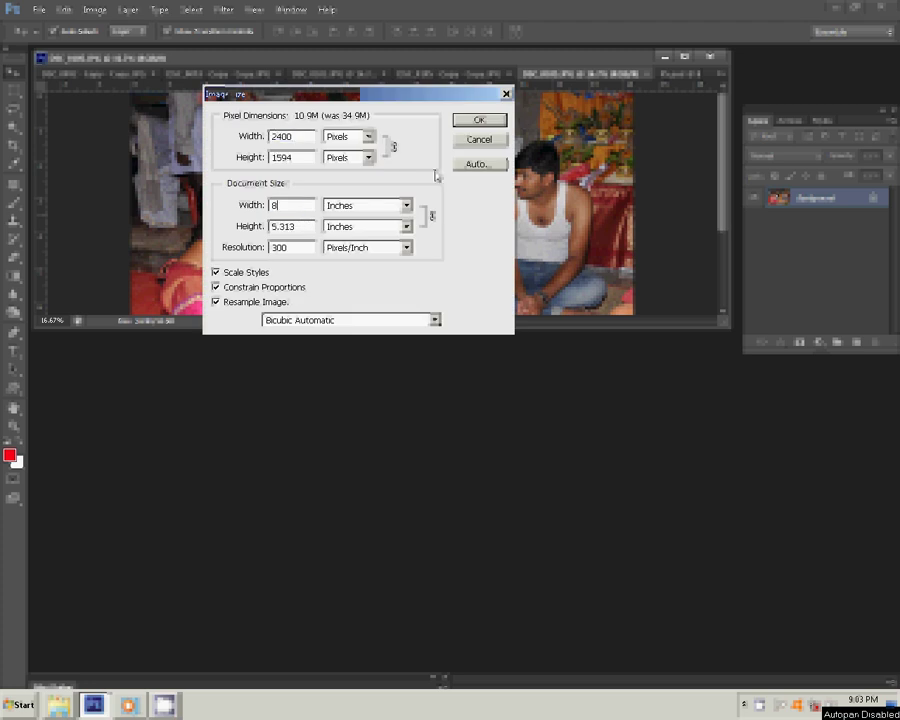
click(479, 120)
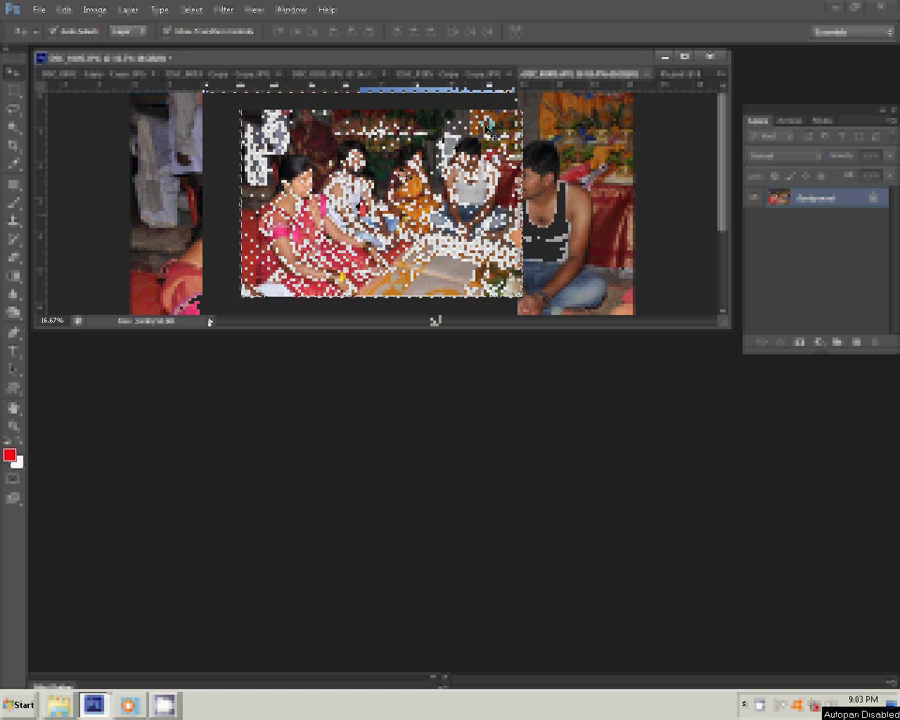
click(649, 74)
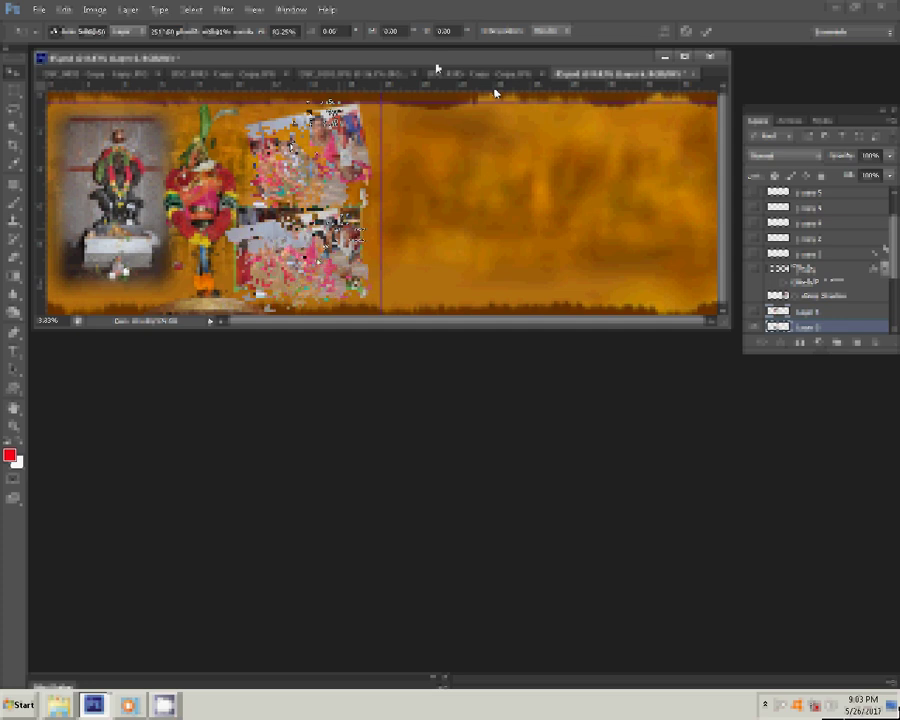
Commit the placed group photo and drag it into position on the left page.
key(Return)
mouse_move(303, 236)
mouse_down()
mouse_move(313, 258)
mouse_move(458, 86)
mouse_up()
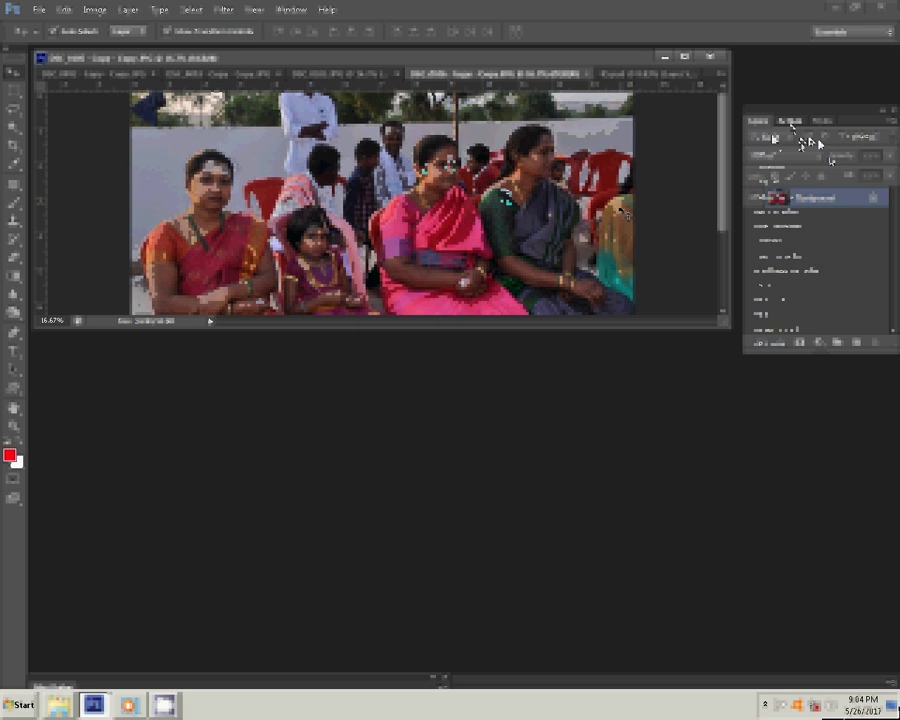
Resize the red-chairs photo to an 8-inch document width.
key(ctrl+alt+i)
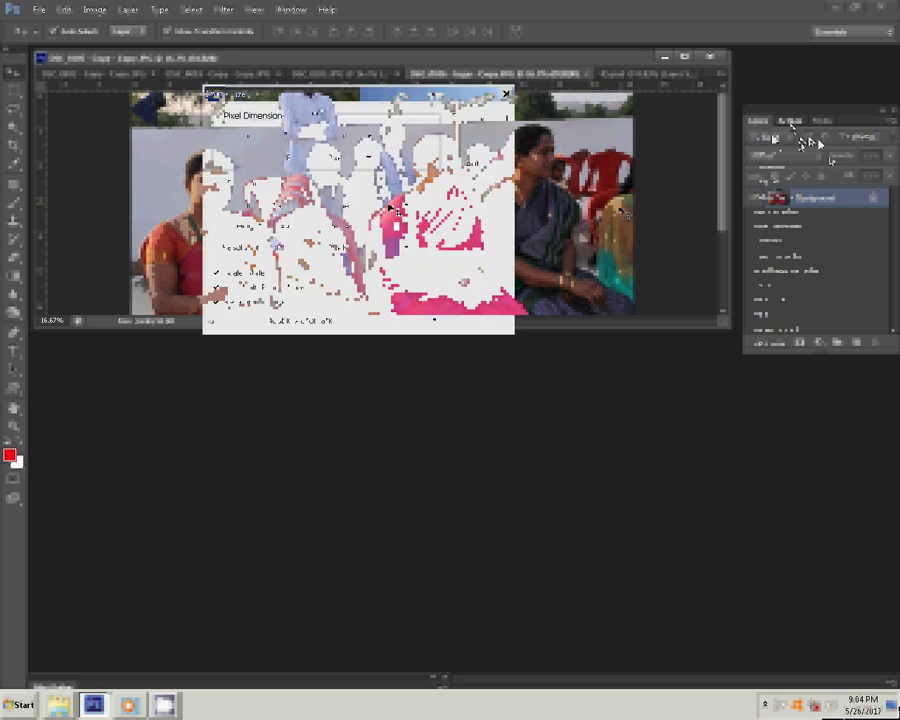
double_click(285, 205)
text(10)
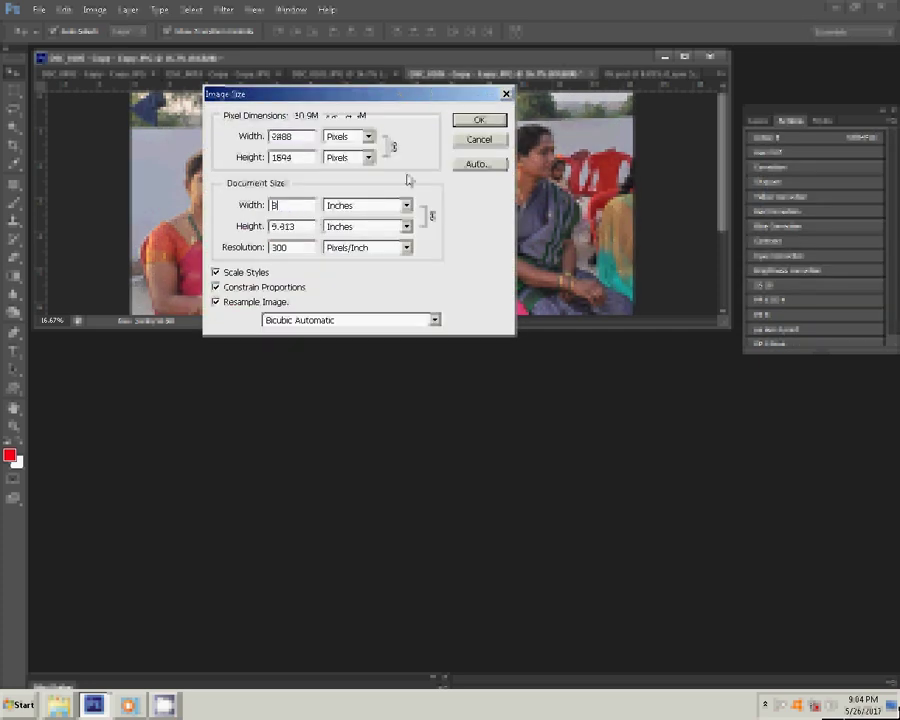
key(BackSpace)
key(BackSpace)
text(8)
click(478, 120)
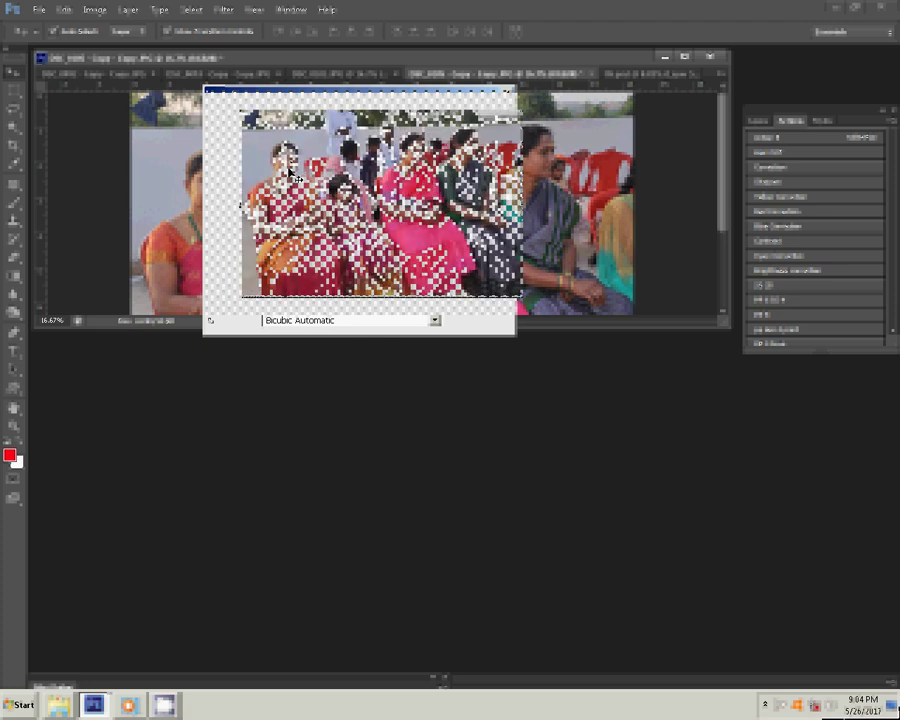
Close the resized red-chairs photo, discarding its changes.
click(591, 74)
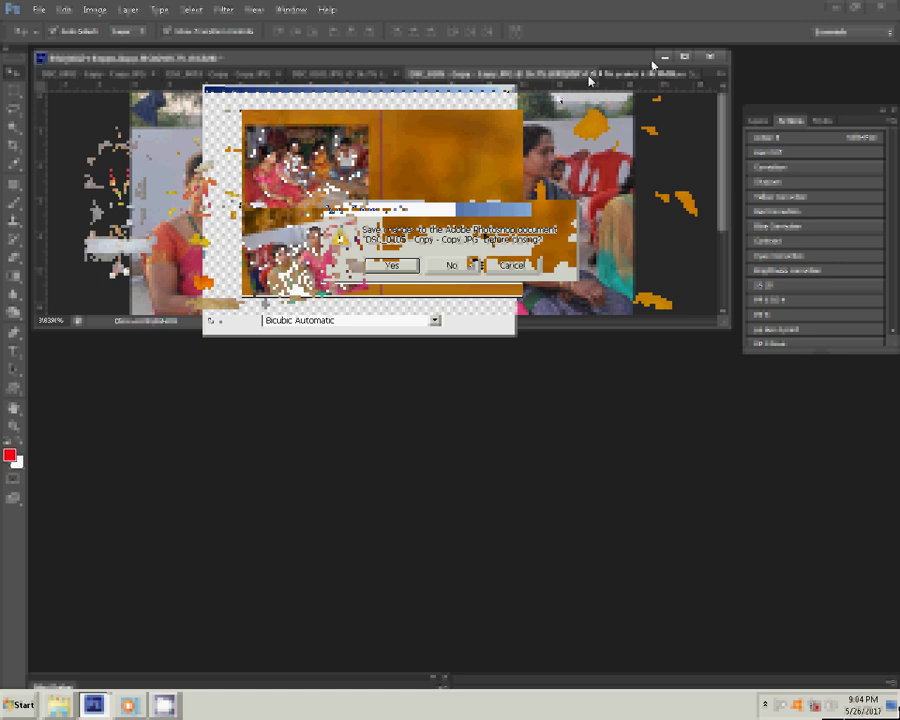
click(452, 265)
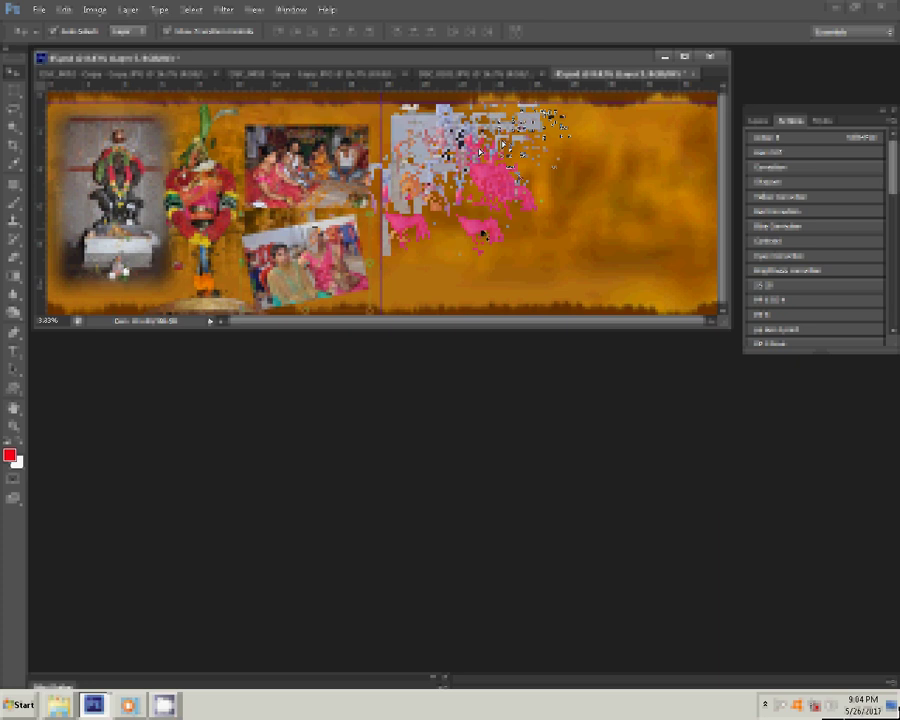
click(470, 73)
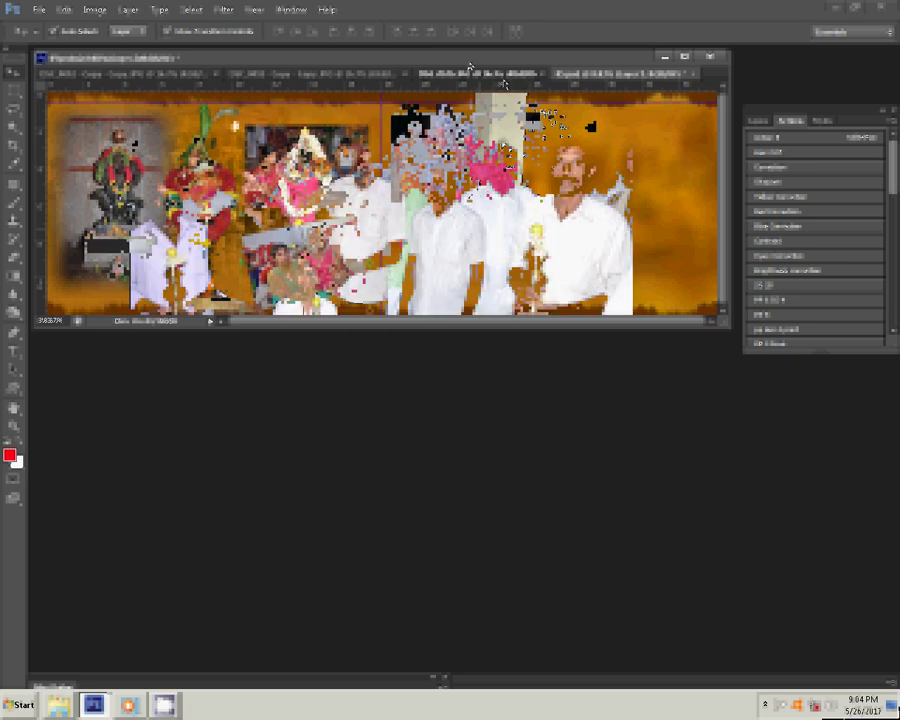
Resize the trophy group photo to 8 inches wide and close it without saving.
key(ctrl+alt+i)
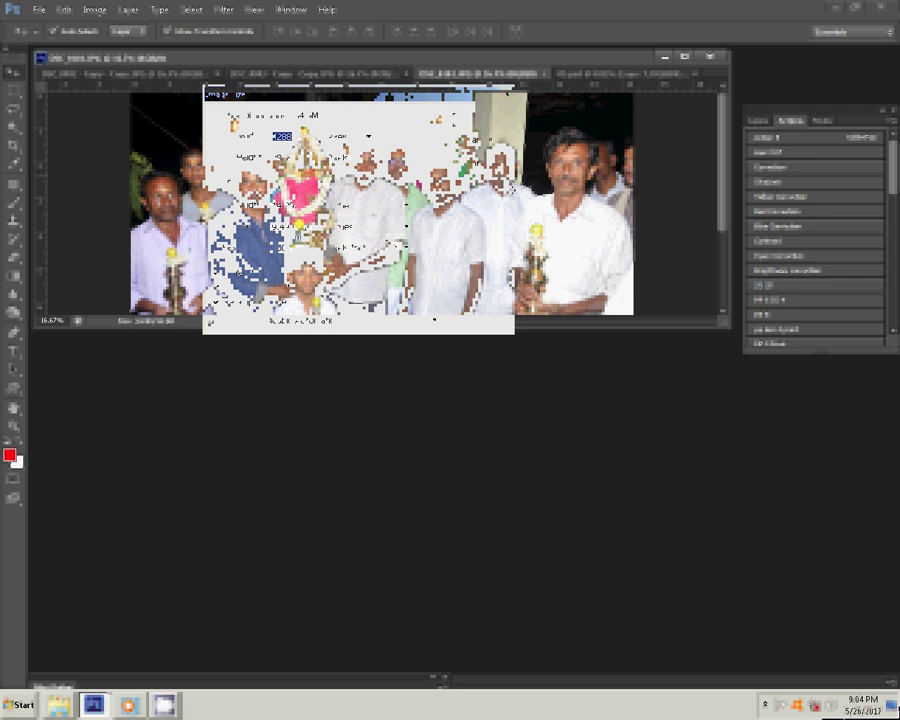
text(8)
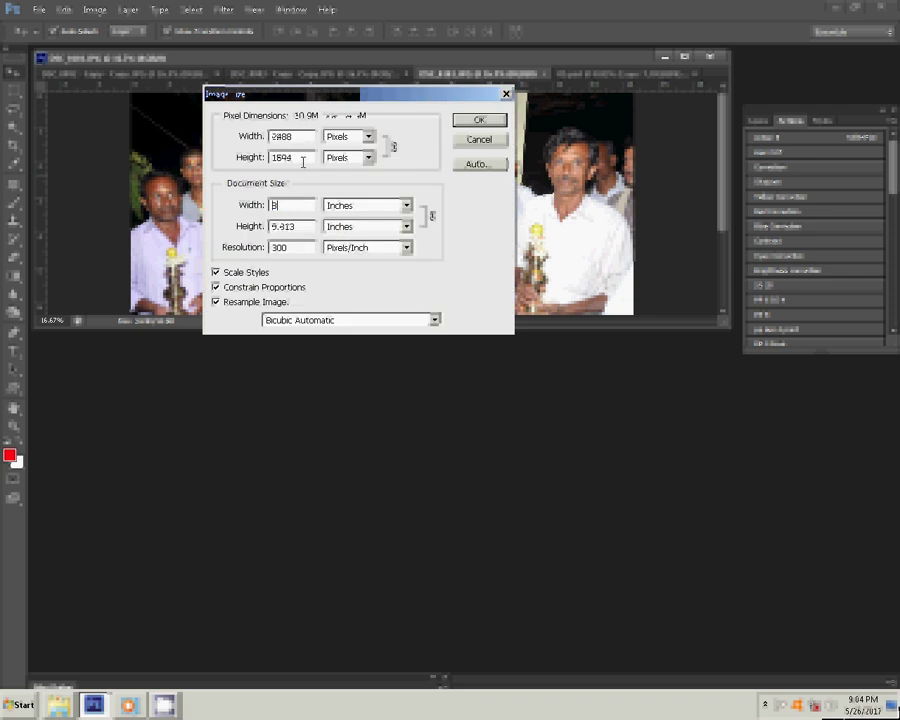
click(477, 121)
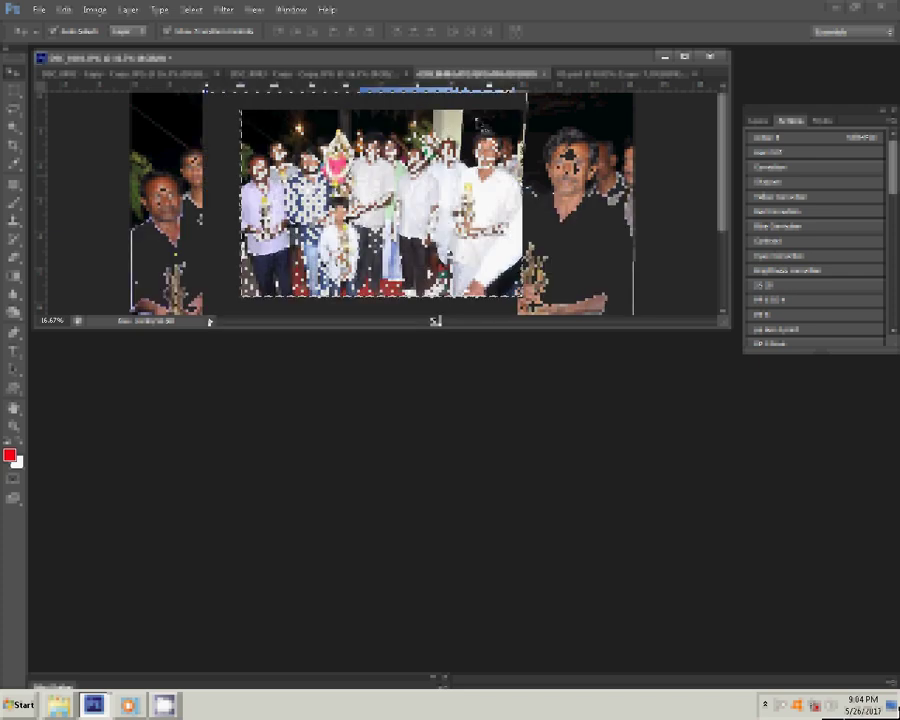
key(ctrl+w)
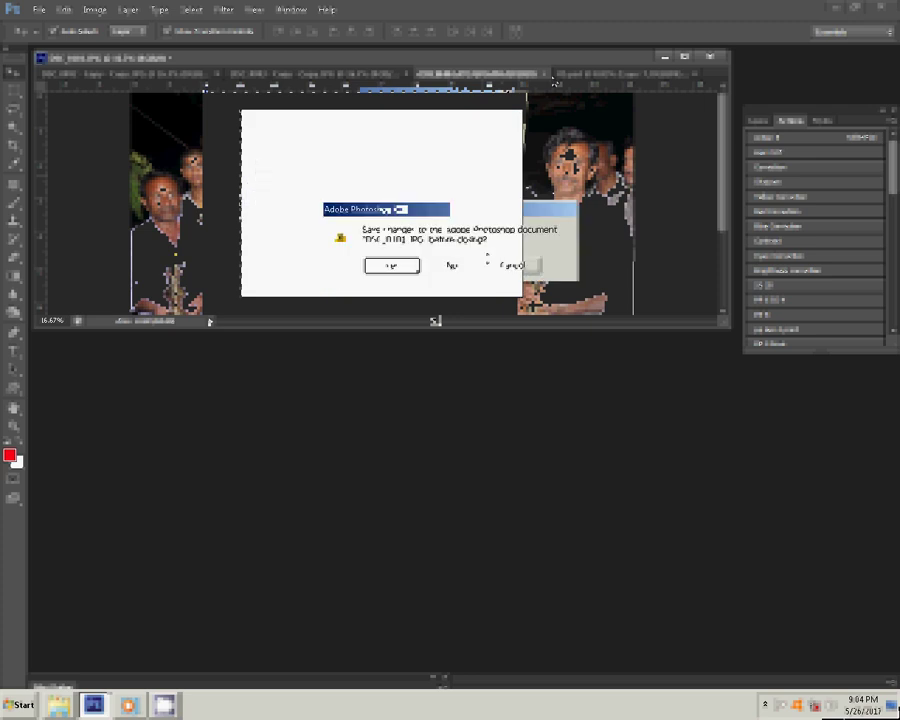
key(n)
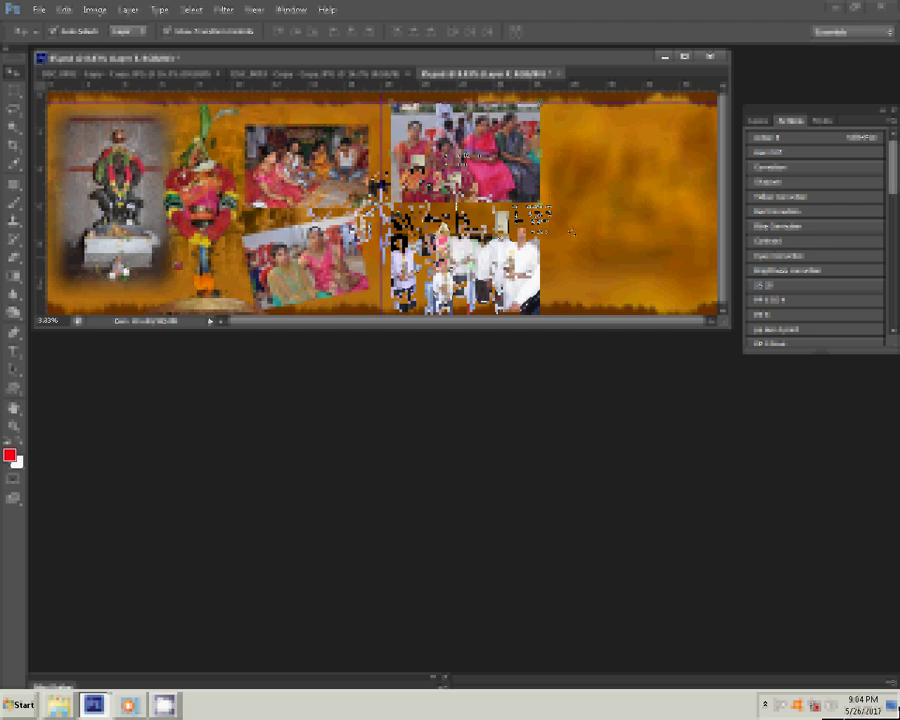
click(333, 74)
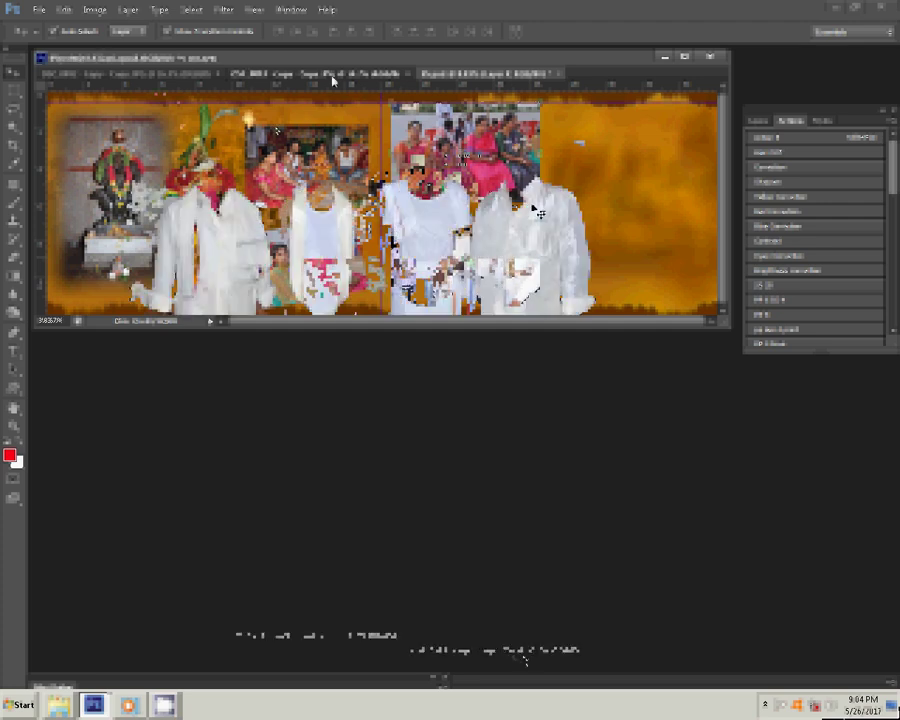
Set the men-in-white-shirts photo's document width to 8 inches, then close it unsaved.
key(ctrl+alt+i)
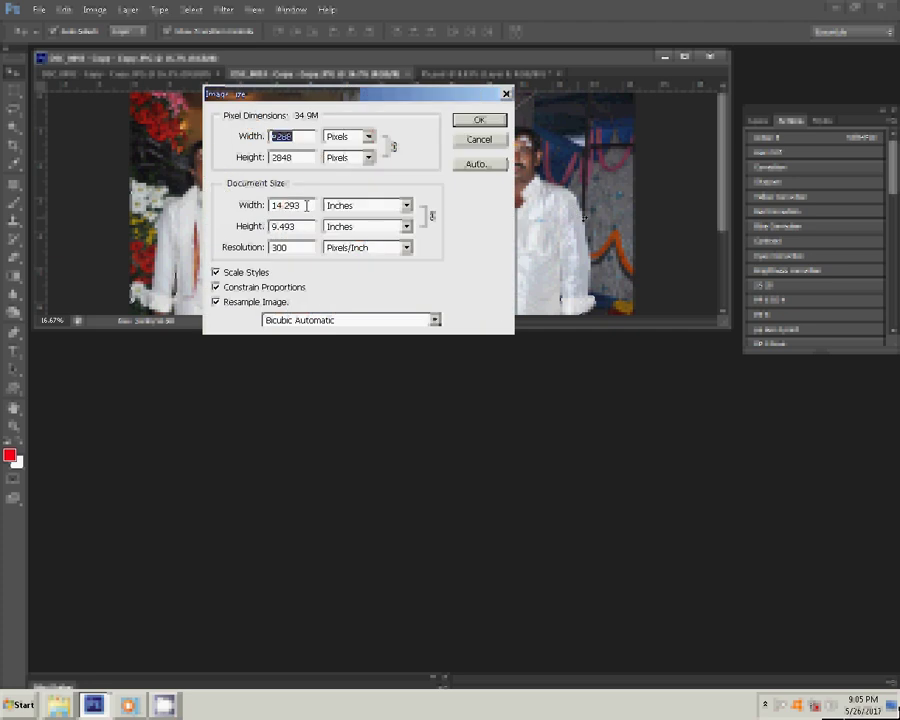
click(306, 205)
text(8)
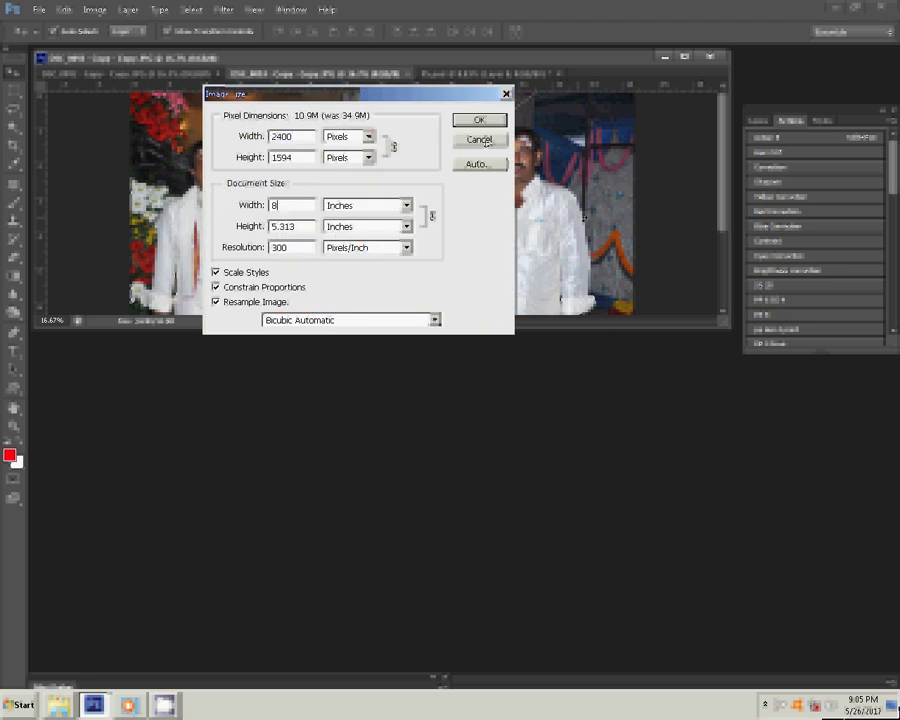
click(482, 122)
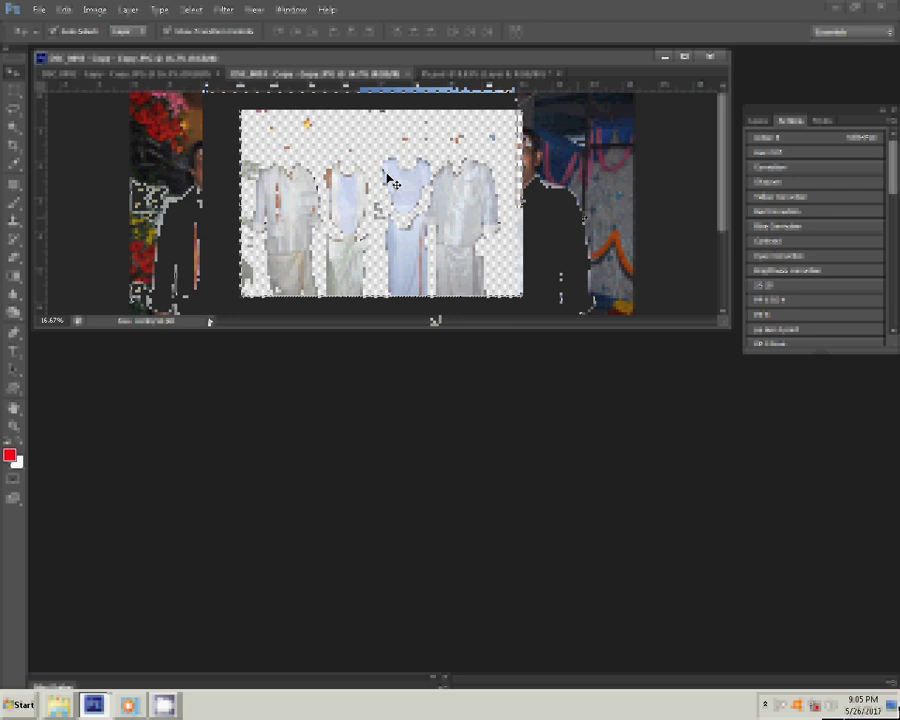
click(416, 76)
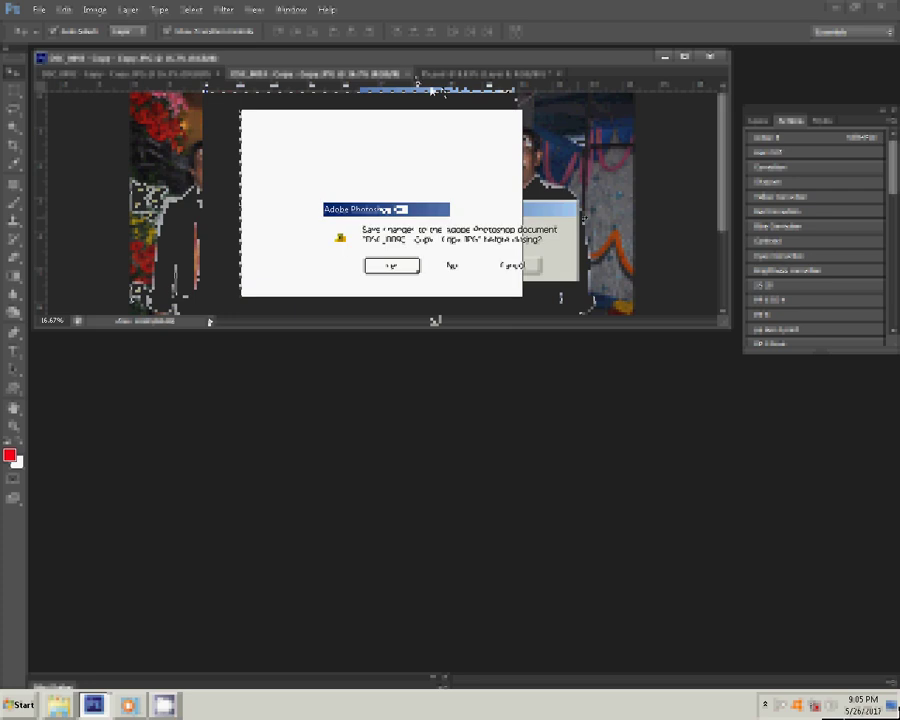
click(450, 263)
Paste the white-shirts photo and drag it to the upper right of the right page.
key(ctrl+v)
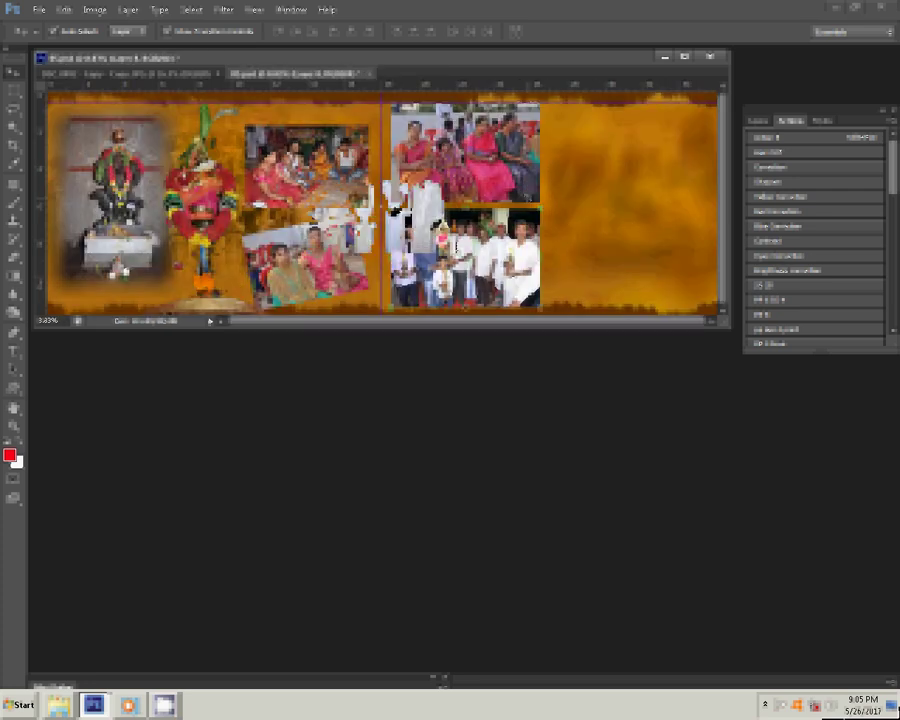
drag(437, 220, 637, 127)
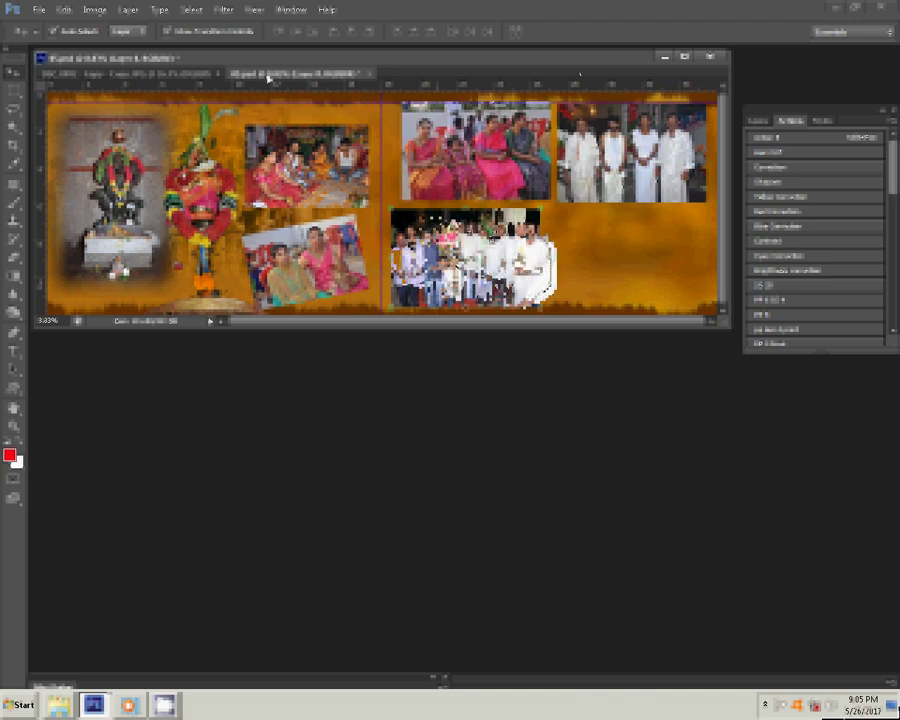
Resize the pink-and-red offerings photo to 8 inches (2400 px) wide and close it unsaved.
click(112, 74)
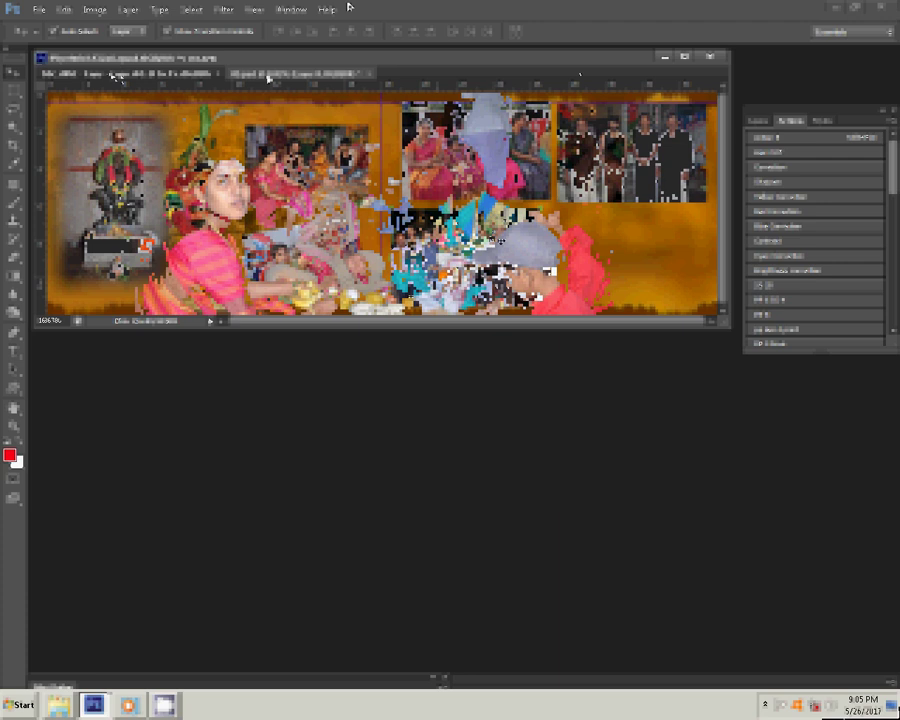
key(ctrl+alt+i)
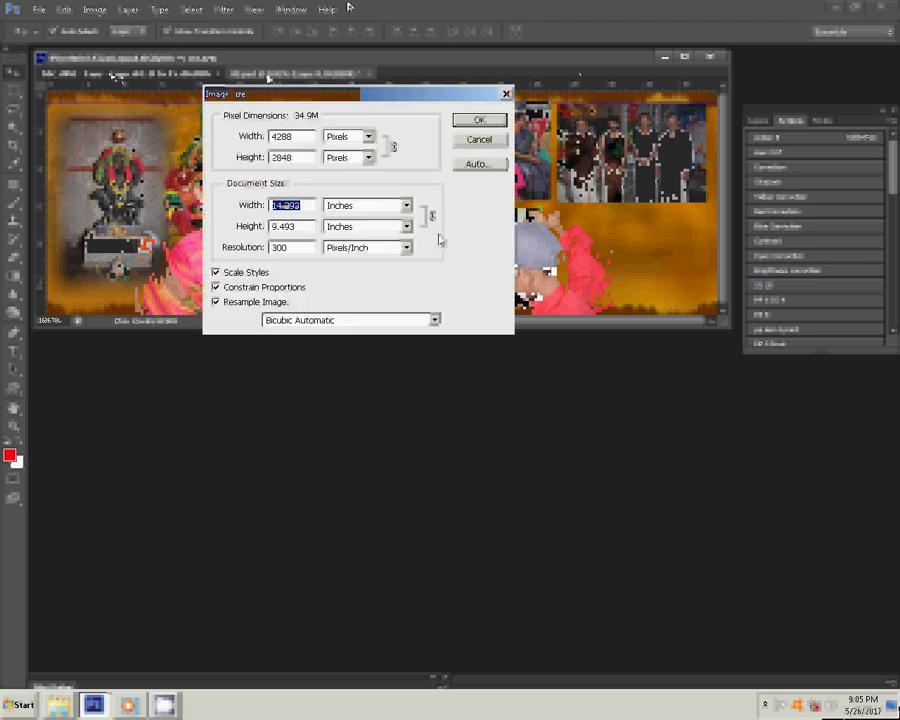
text(8)
click(484, 118)
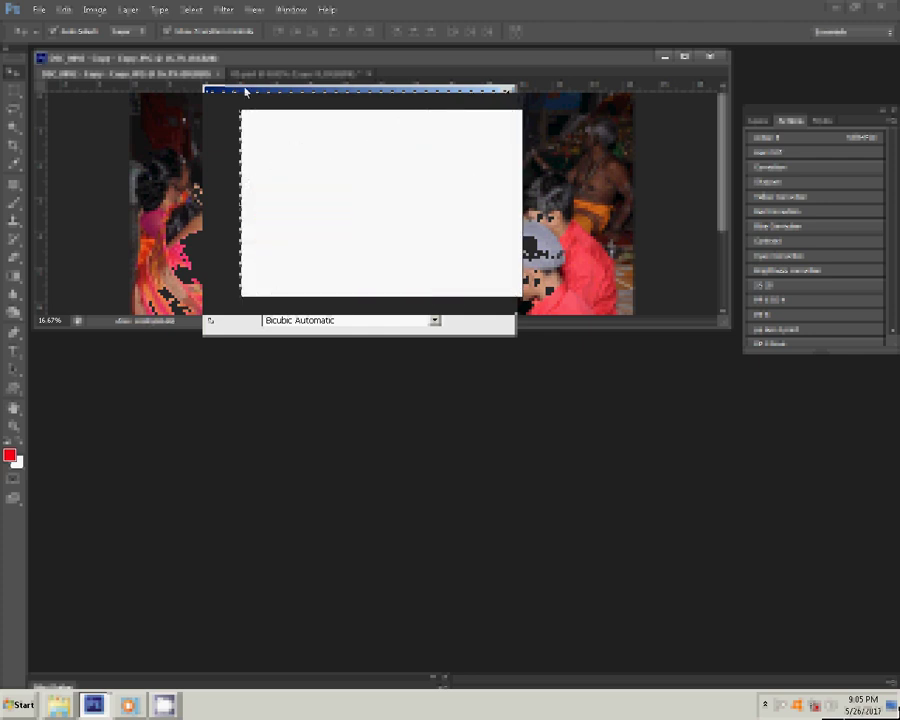
key(ctrl+w)
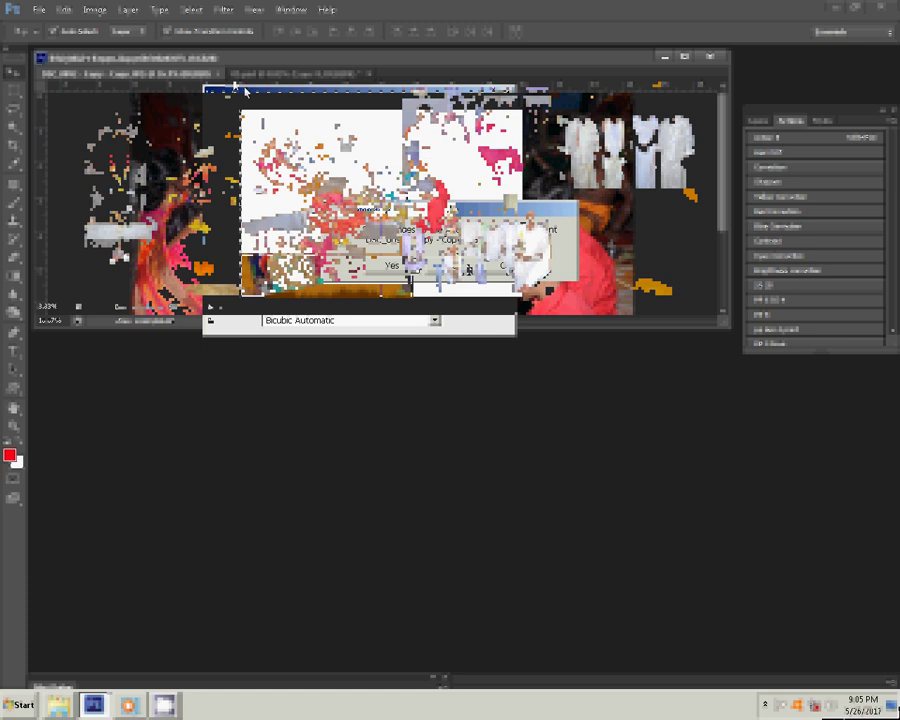
key(n)
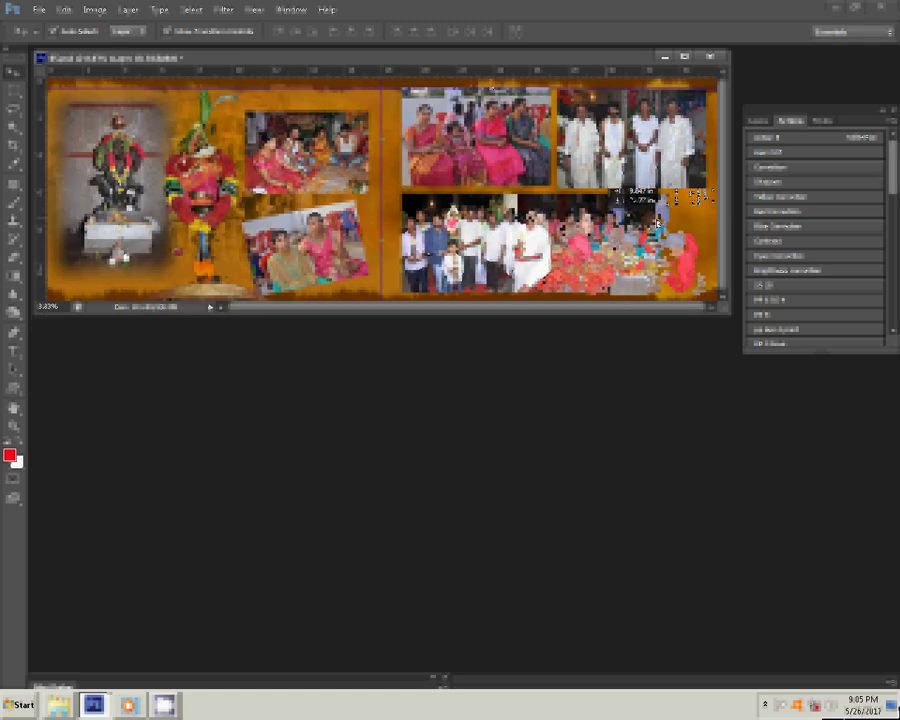
Give the lower-right photo's layer a Stroke effect filled with the Spectrum gradient.
click(759, 122)
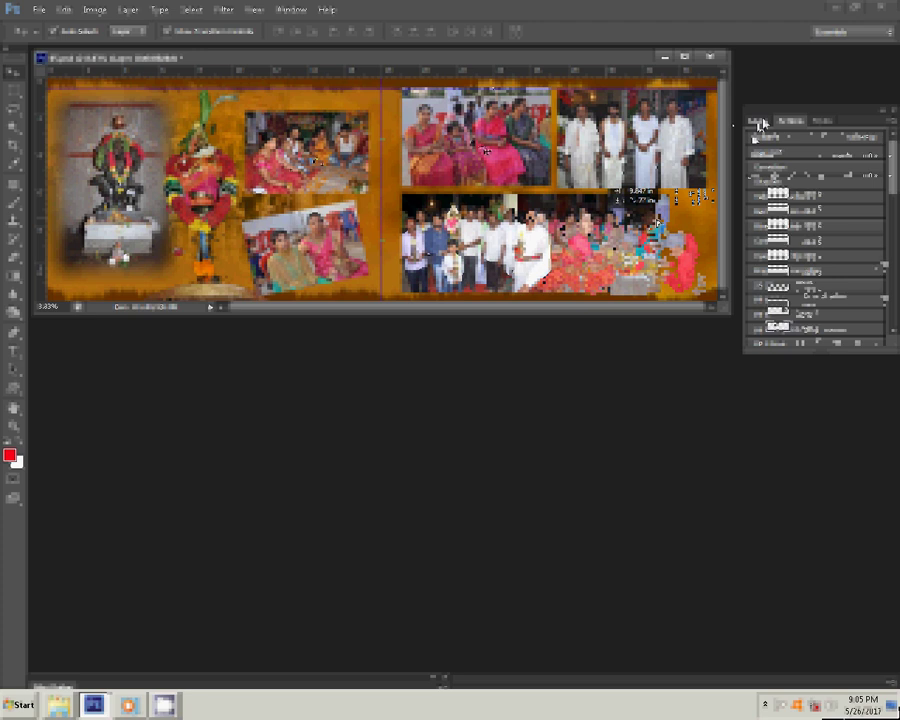
click(800, 344)
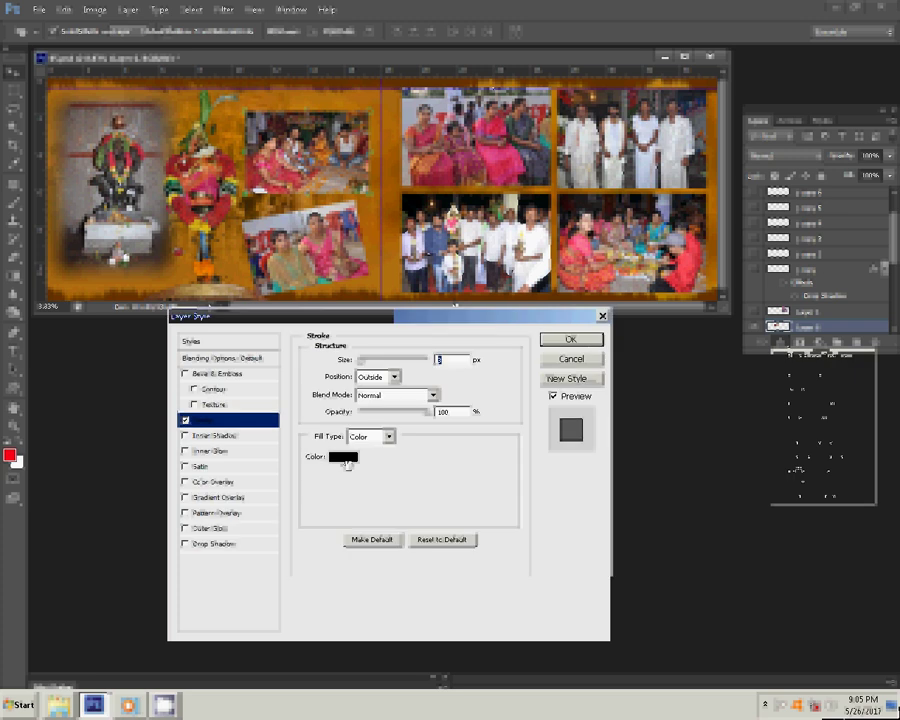
click(378, 437)
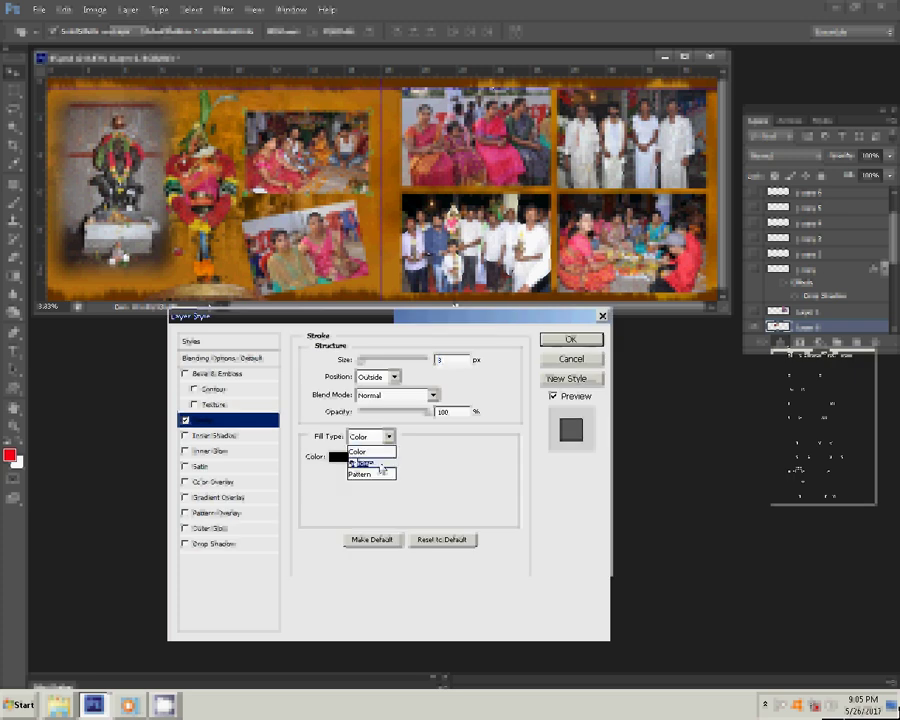
click(380, 463)
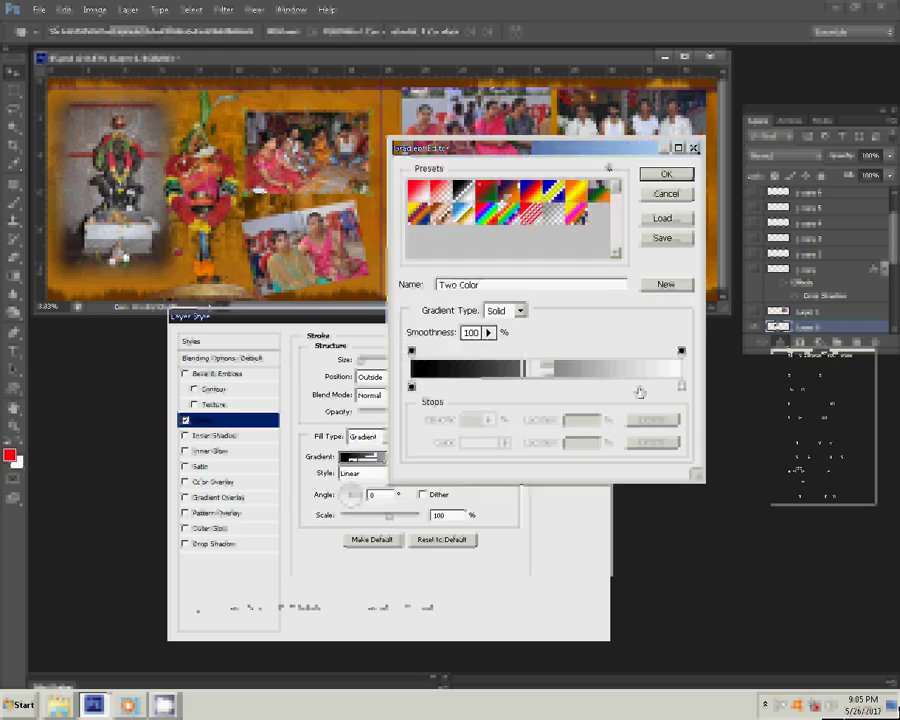
click(667, 178)
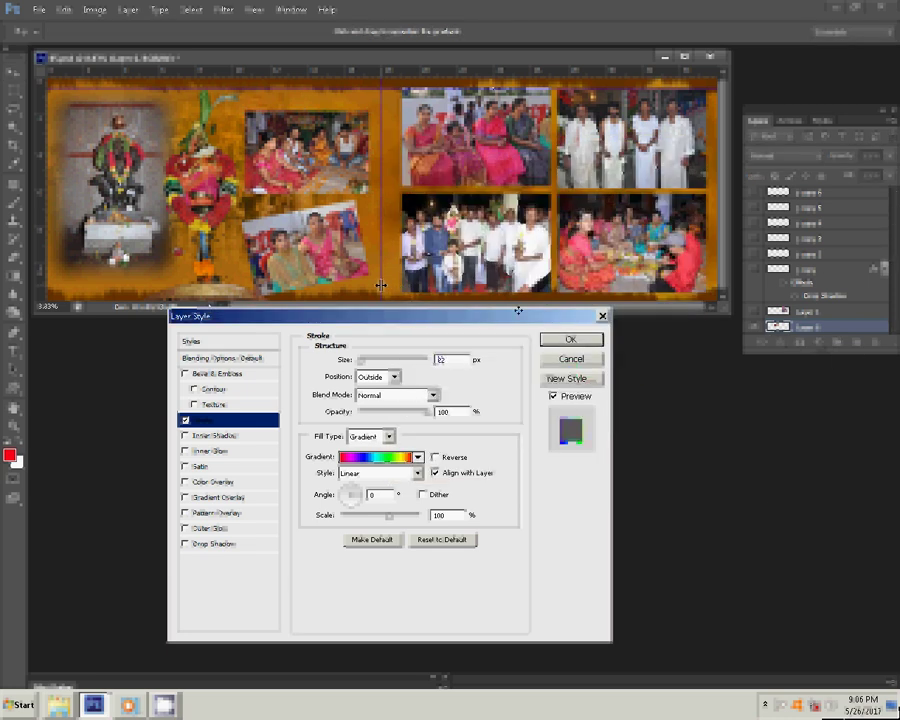
click(569, 340)
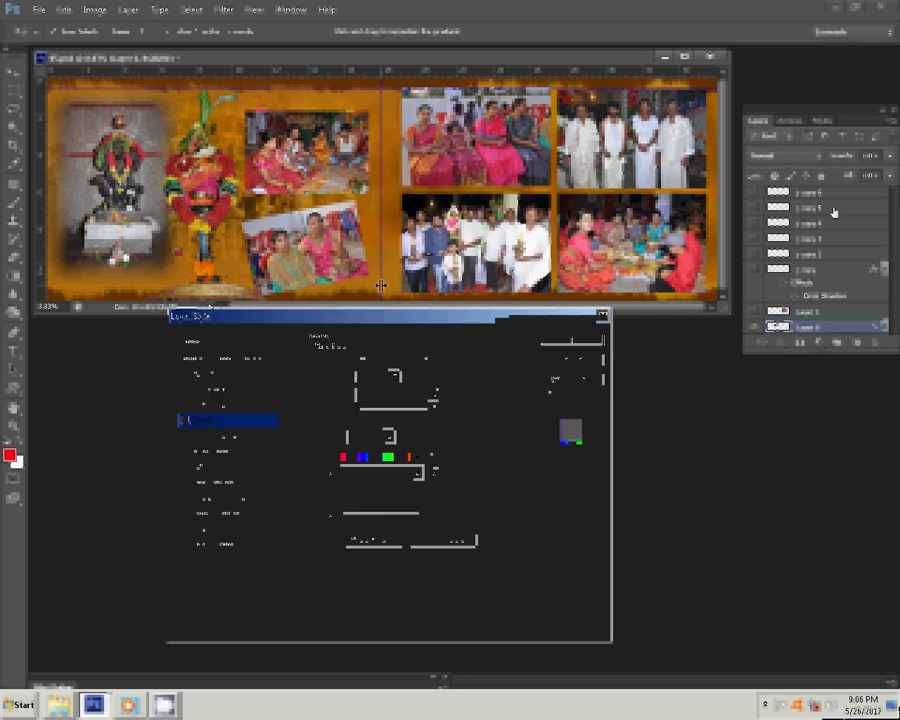
Copy the rainbow stroke layer style and paste it onto the five other photo layers.
right_click(845, 329)
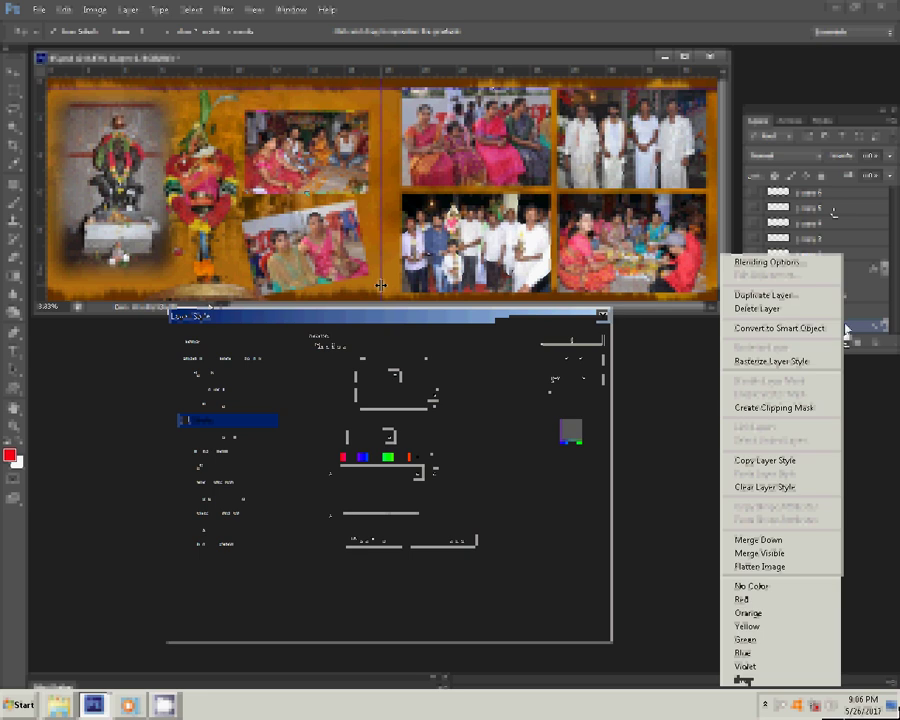
click(773, 460)
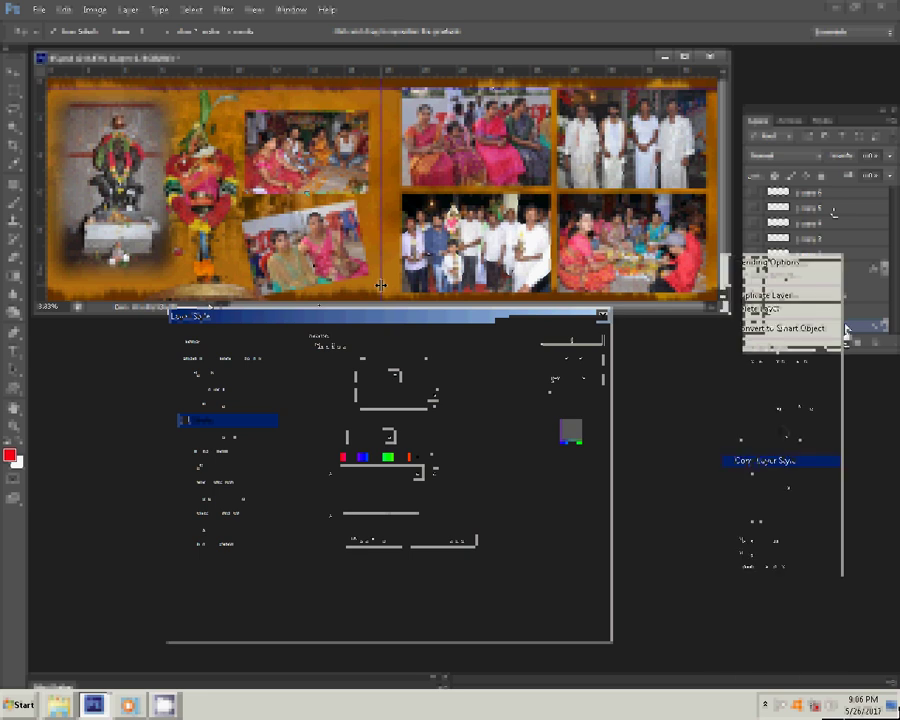
right_click(865, 322)
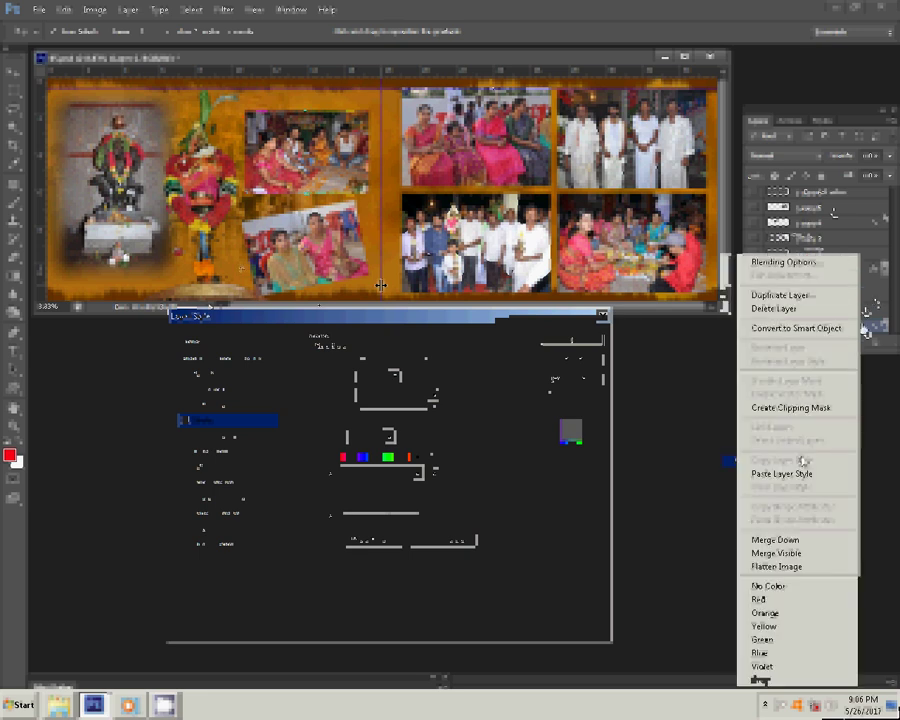
click(782, 473)
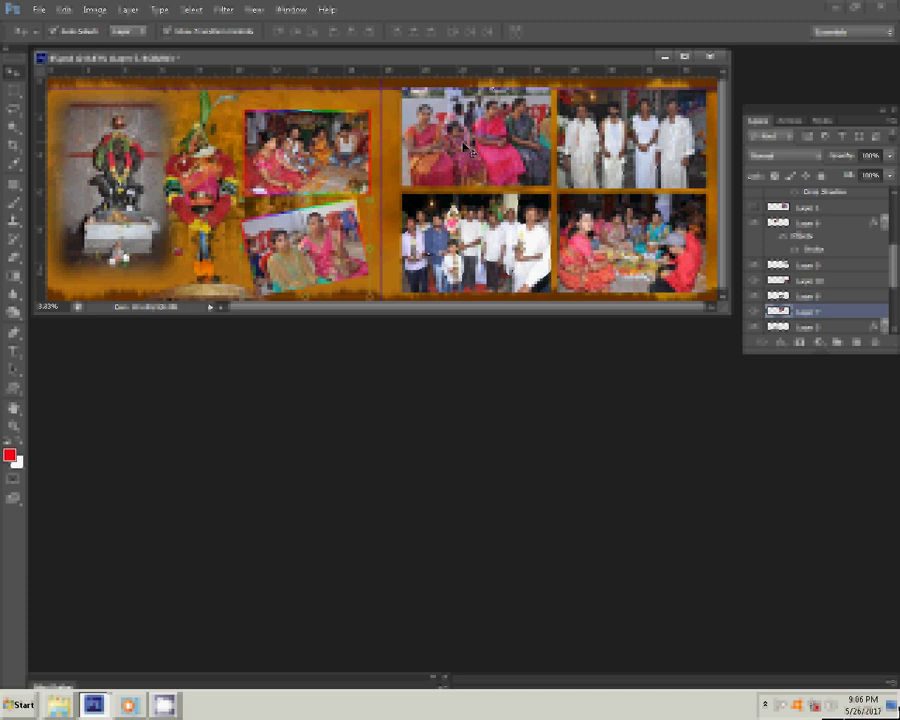
right_click(871, 316)
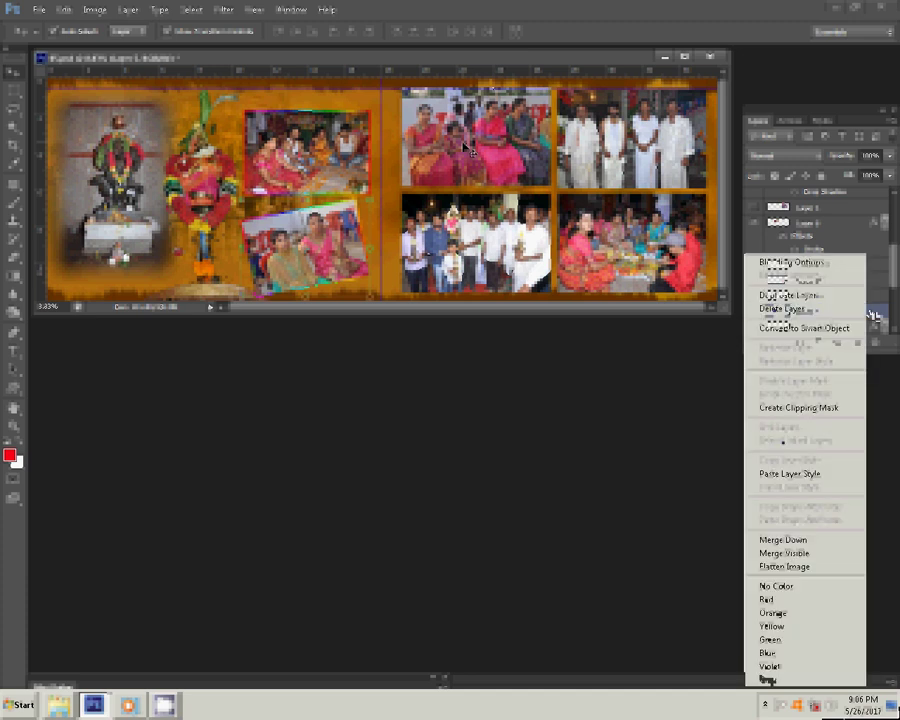
click(790, 473)
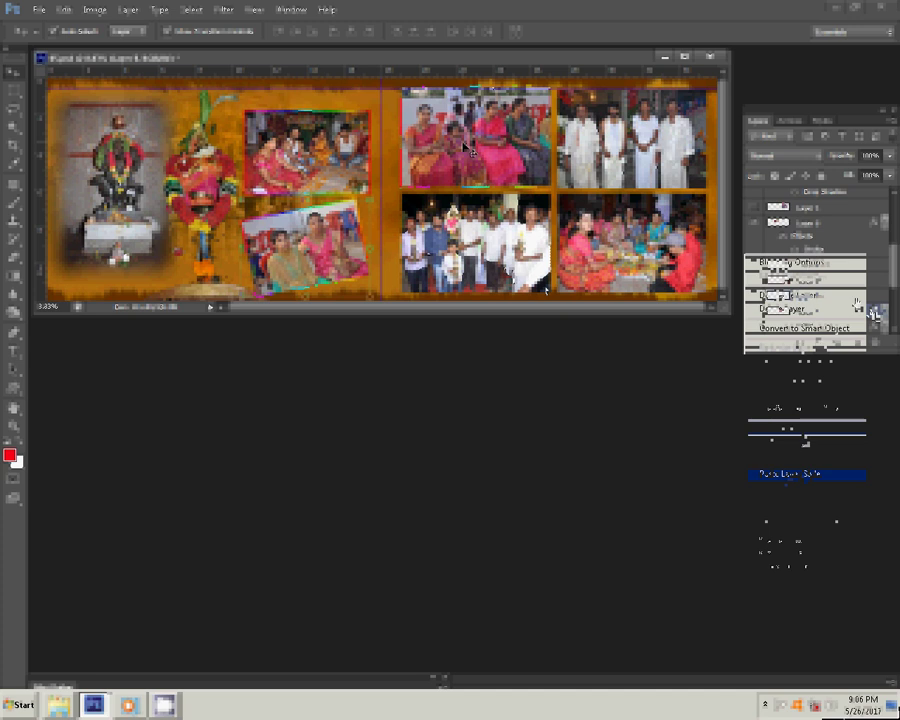
right_click(873, 312)
click(766, 476)
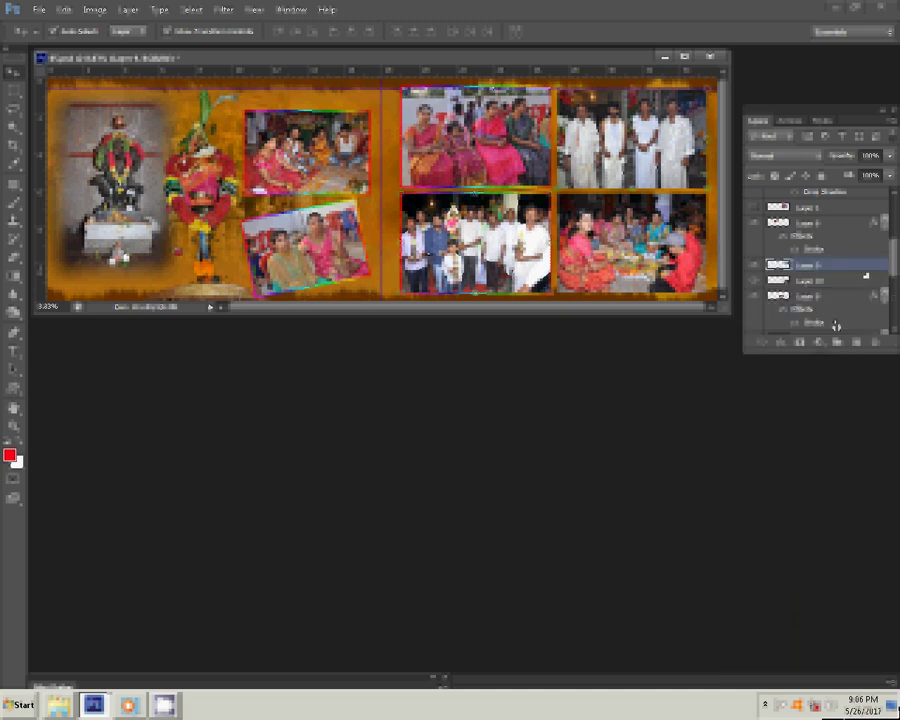
right_click(833, 324)
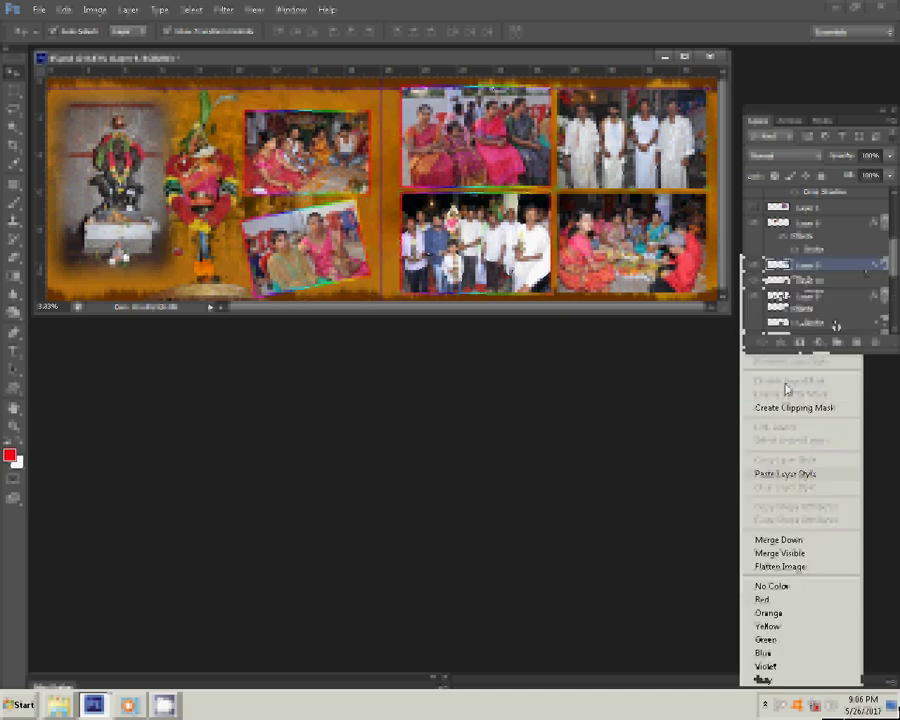
click(803, 476)
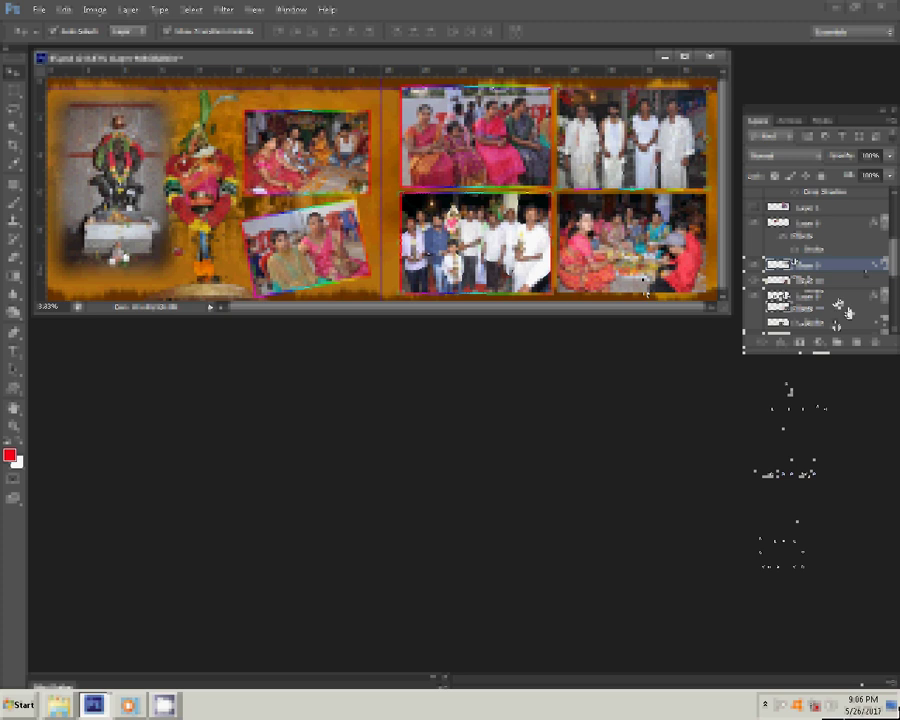
right_click(840, 305)
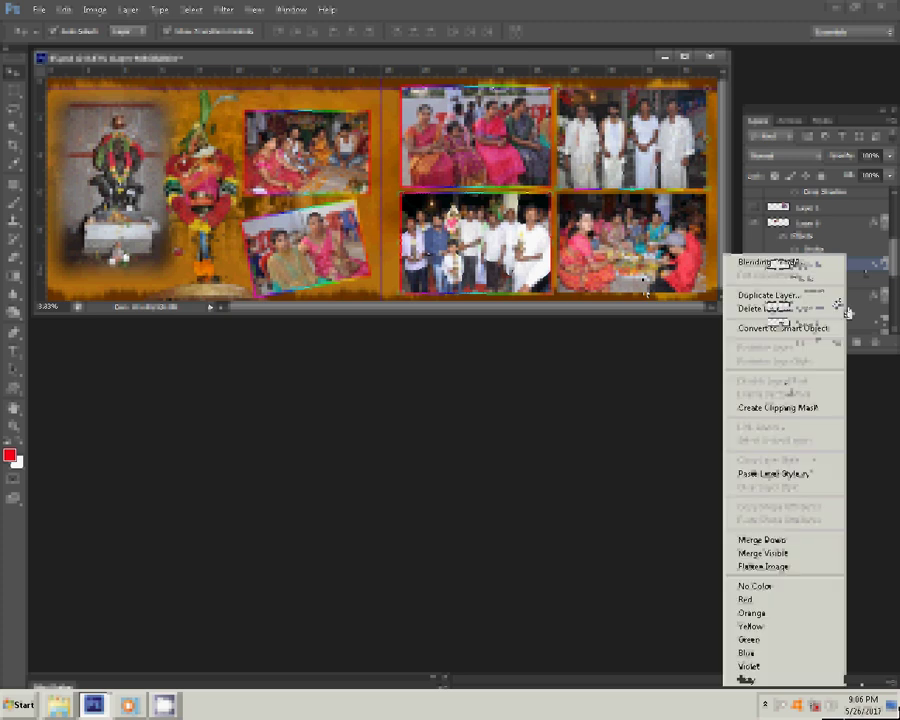
click(759, 476)
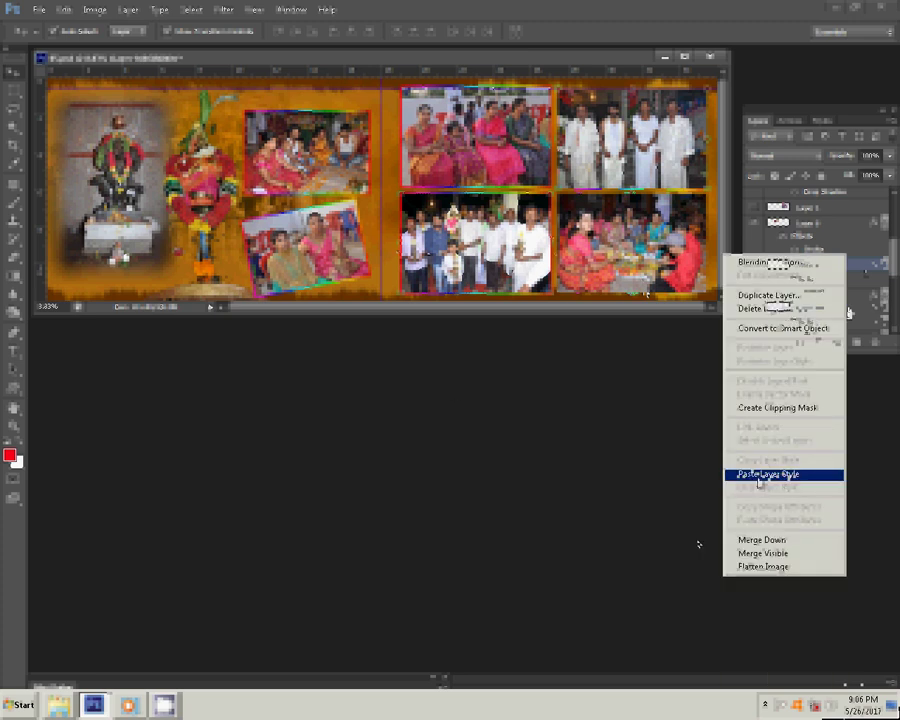
Save the spread as Photoshop PSD file '06' in the album folder alongside spreads 01–05.
click(38, 11)
key(ctrl+shift+s)
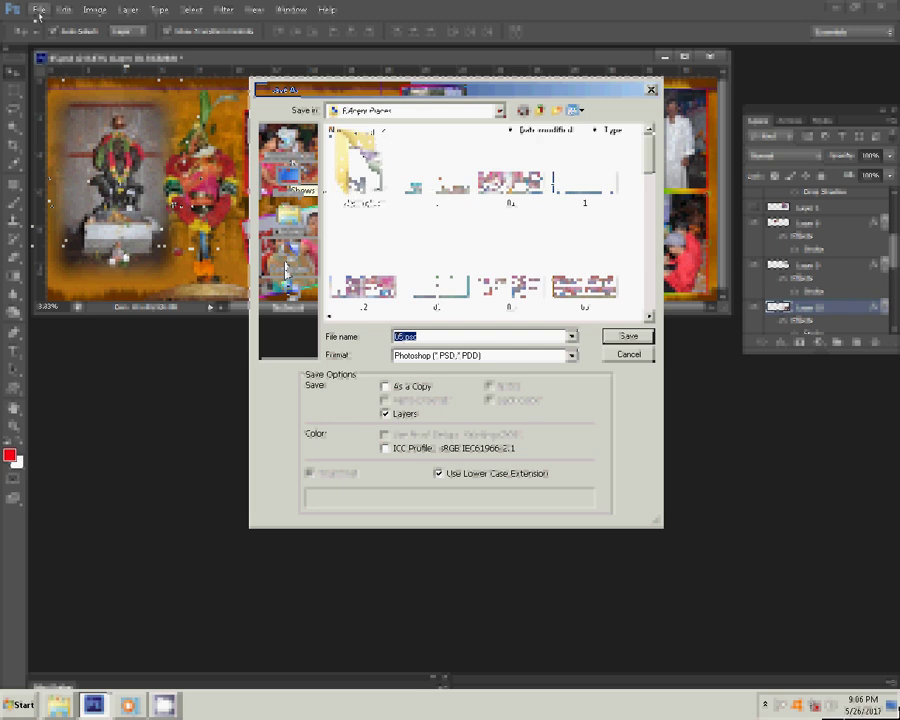
click(362, 197)
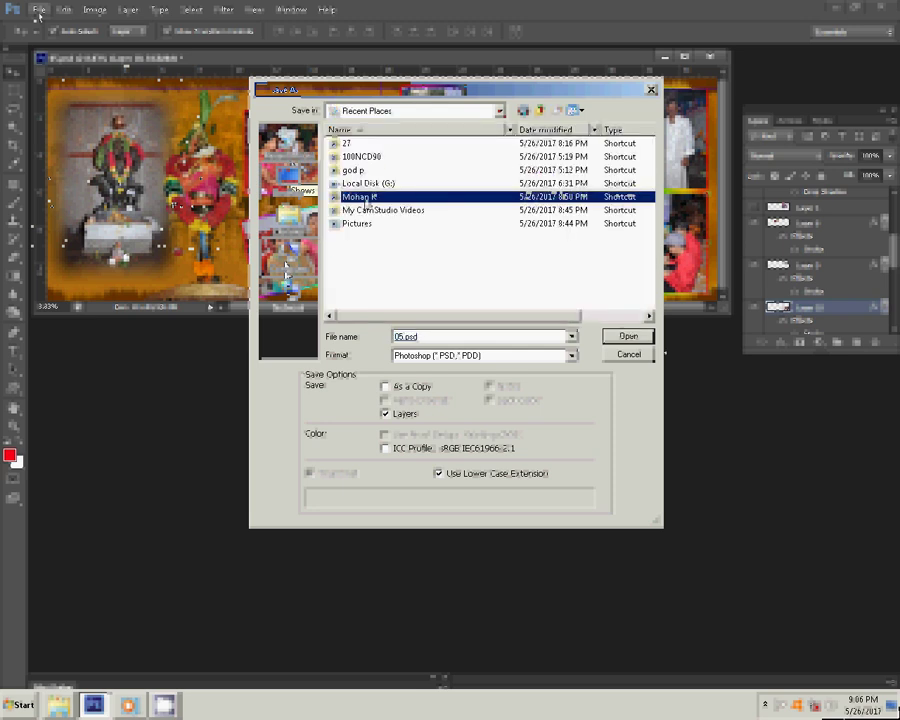
click(640, 342)
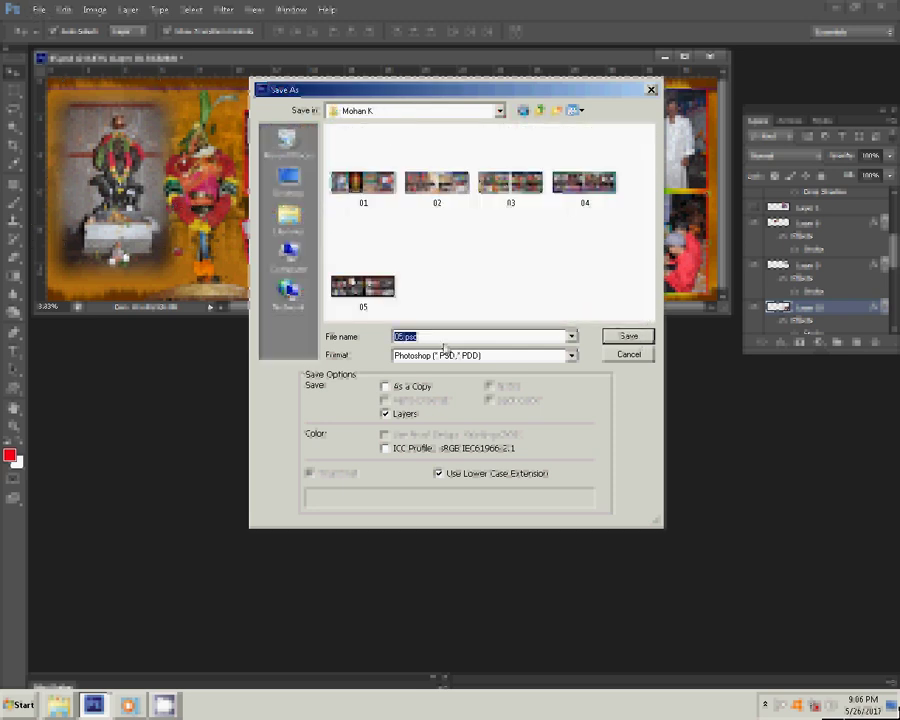
text(06)
key(Return)
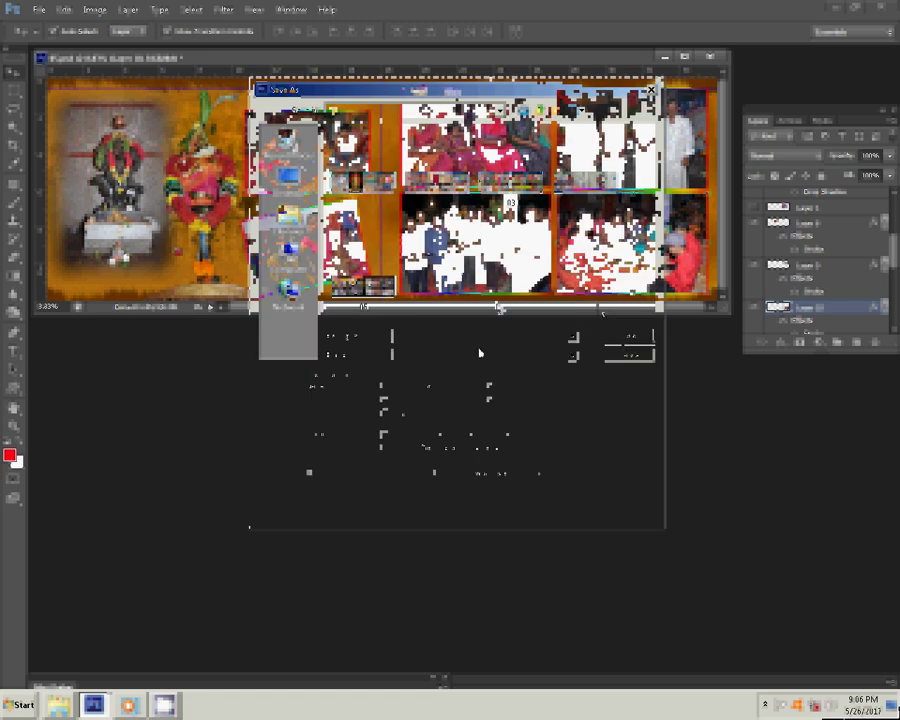